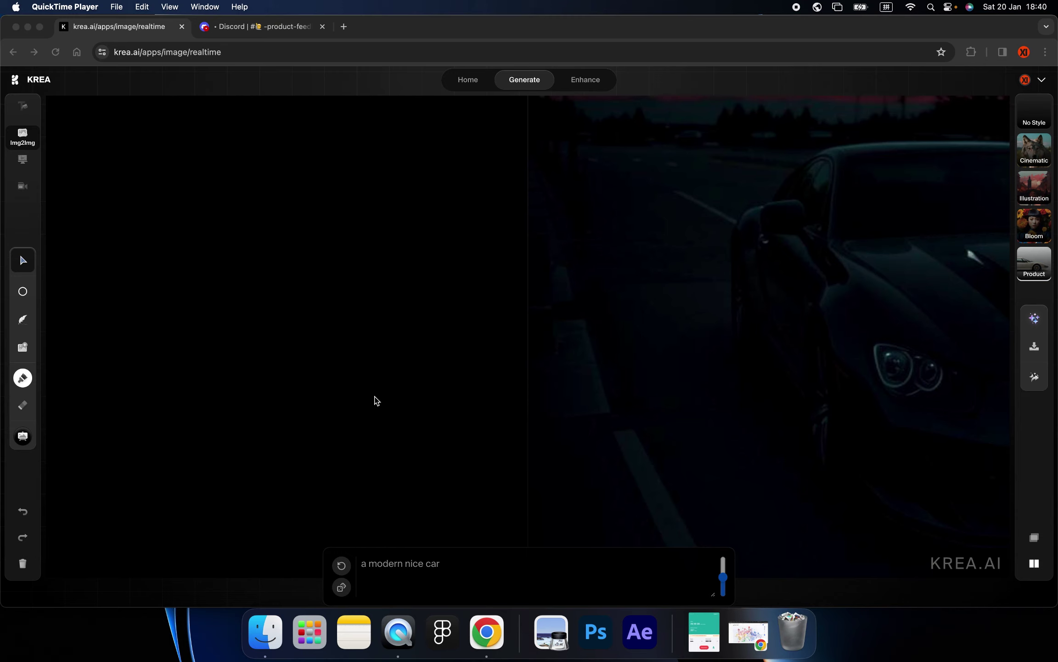
# Bring the Chrome window with the empty realtime canvas forward and switch to the Discord tab
pyautogui.click(405, 40)
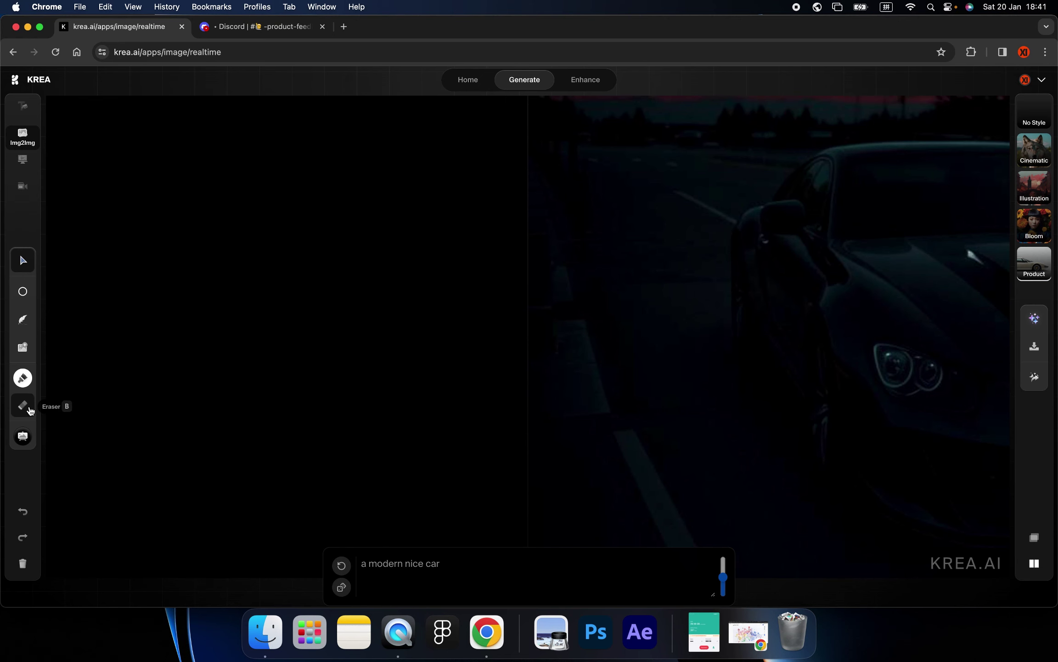
pyautogui.click(271, 27)
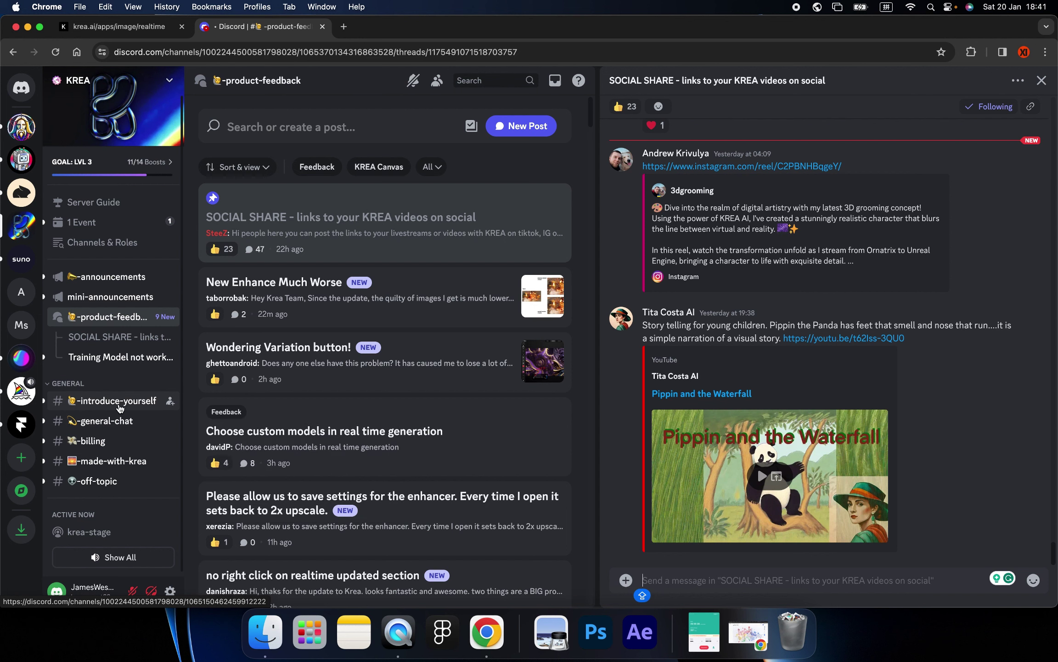
pyautogui.moveTo(107, 461)
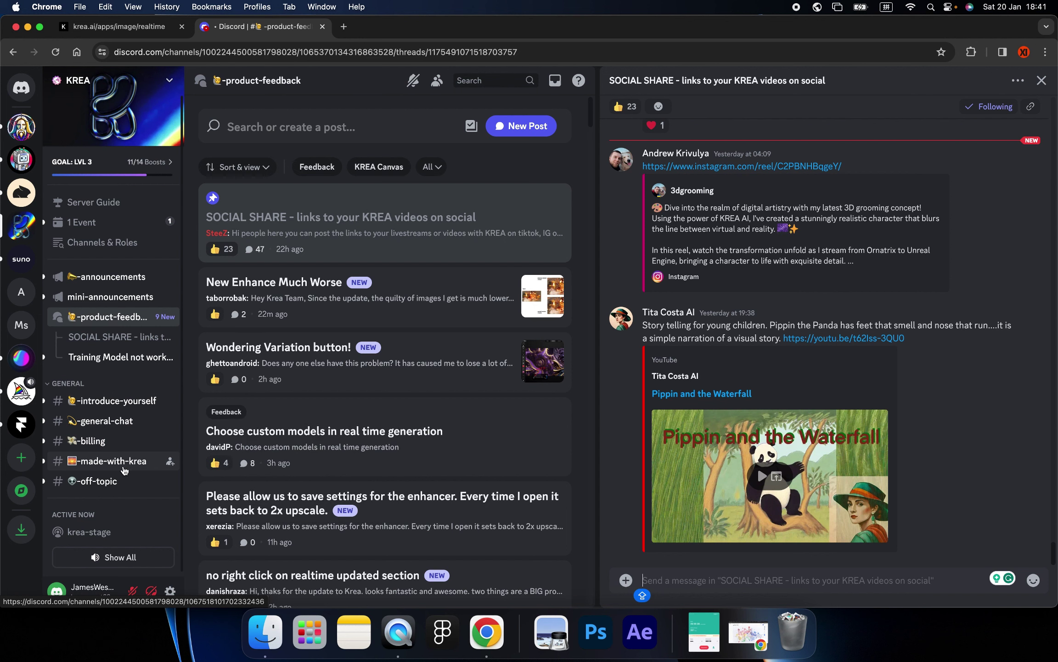
# Open the SOCIAL SHARE thread full-width and scroll through the member-posted KREA videos
pyautogui.click(117, 344)
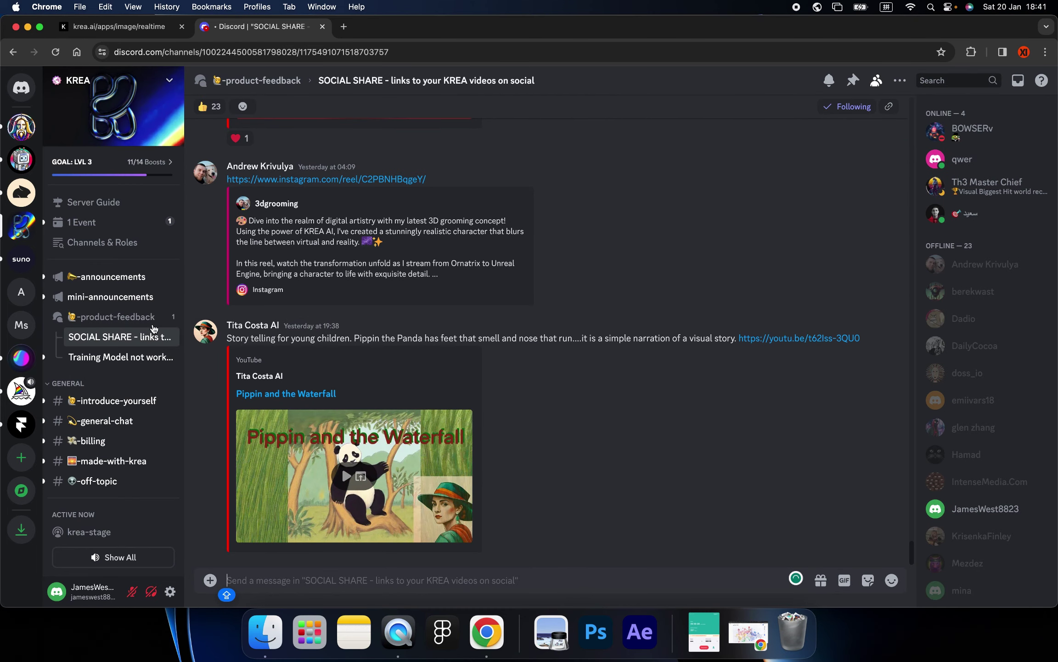
pyautogui.scroll(2, 374, 314)
pyautogui.scroll(5, 375, 314)
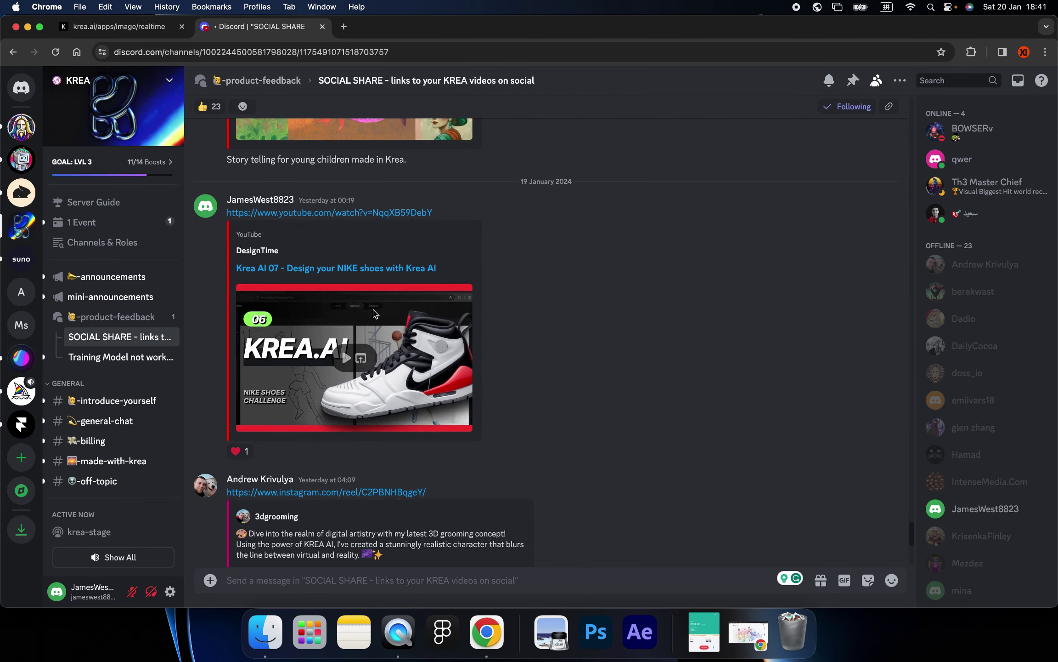
pyautogui.scroll(-2, 375, 313)
pyautogui.scroll(1, 395, 294)
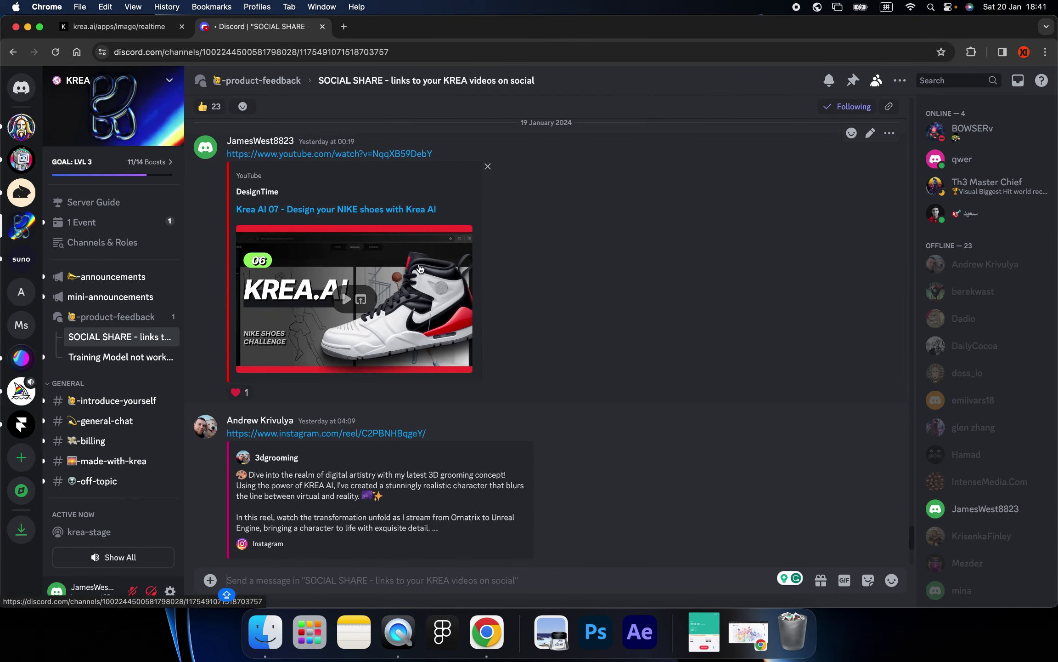
pyautogui.scroll(3, 420, 269)
pyautogui.scroll(-3, 432, 280)
pyautogui.scroll(-2, 445, 294)
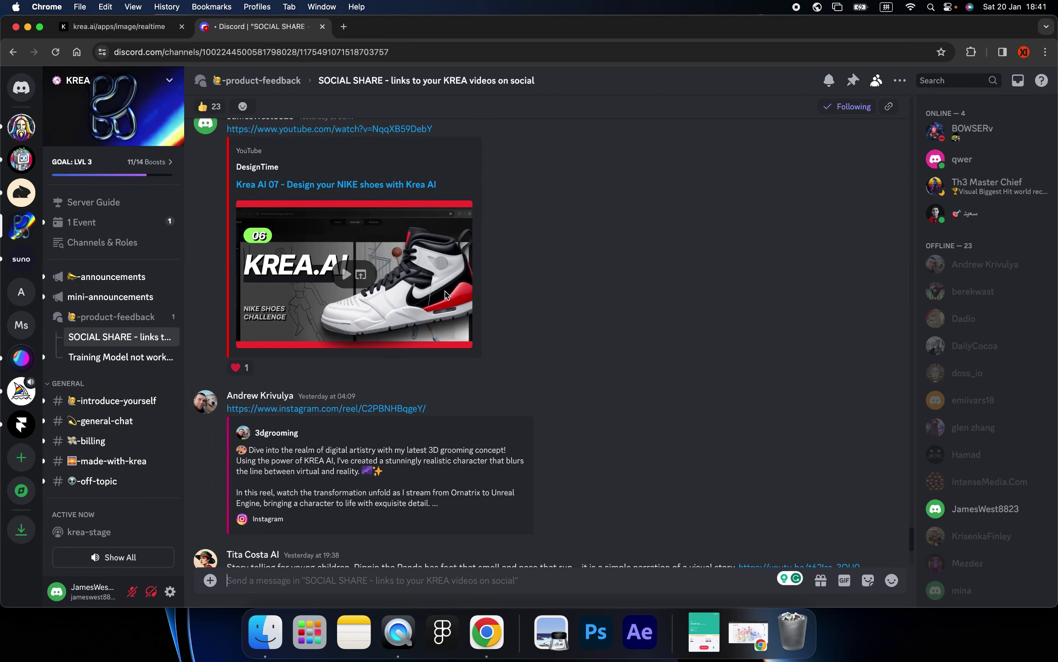
pyautogui.scroll(-3, 446, 294)
pyautogui.scroll(-2, 446, 294)
# Return to the realtime canvas and paint a bright red car body shape
pyautogui.click(119, 27)
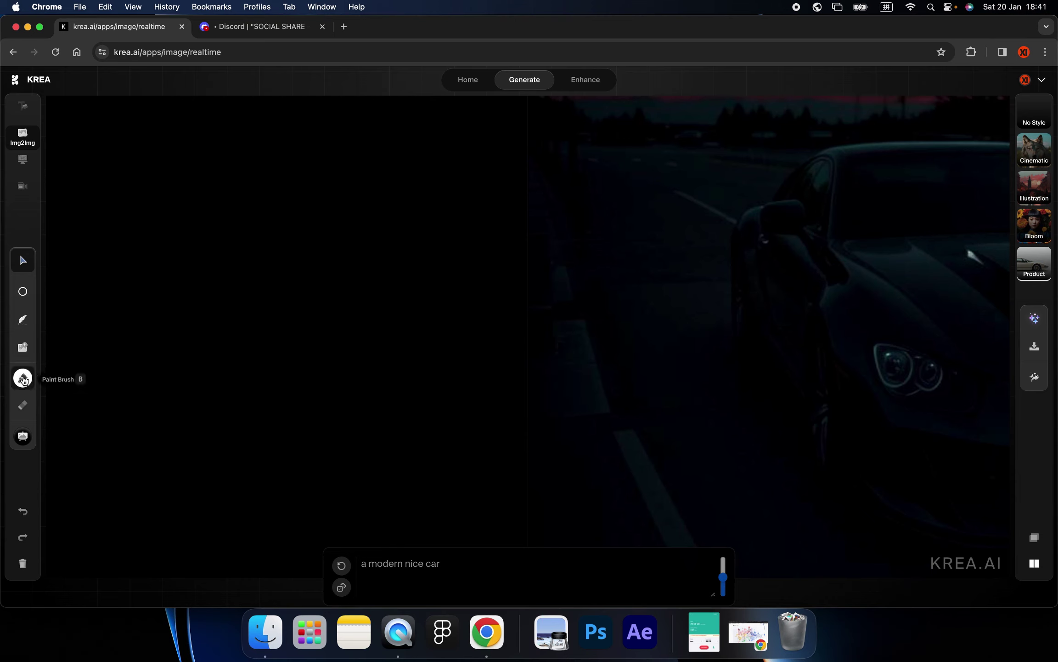
pyautogui.click(24, 378)
pyautogui.click(131, 237)
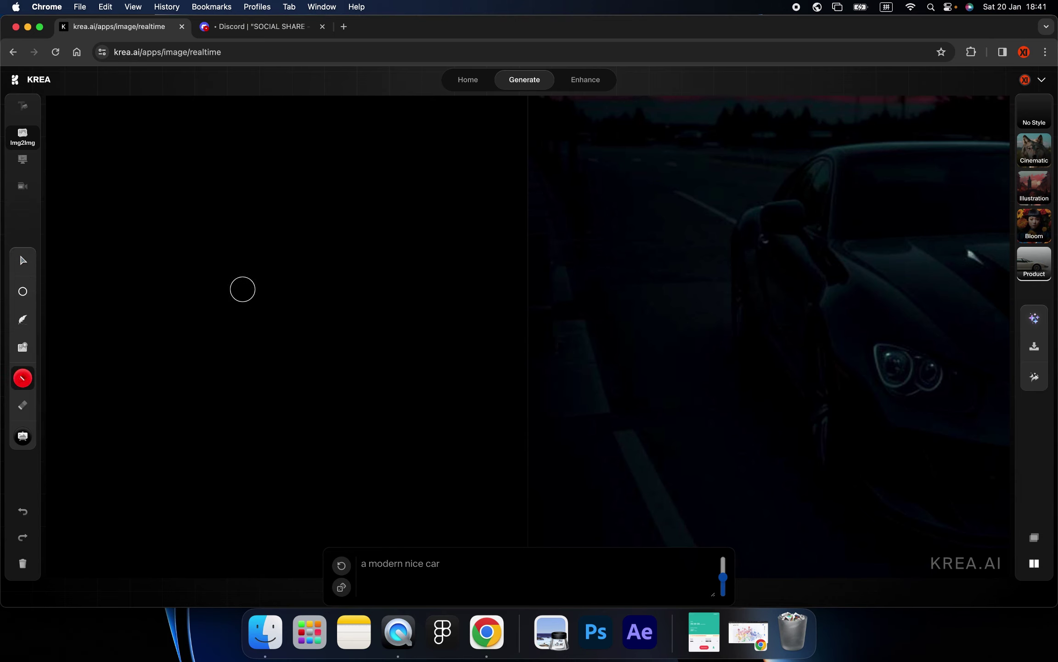
pyautogui.moveTo(139, 350)
pyautogui.mouseDown()
pyautogui.moveTo(387, 329)
pyautogui.moveTo(383, 373)
pyautogui.moveTo(133, 362)
pyautogui.moveTo(381, 342)
pyautogui.moveTo(142, 361)
pyautogui.moveTo(158, 373)
pyautogui.moveTo(175, 345)
pyautogui.moveTo(266, 294)
pyautogui.moveTo(275, 306)
pyautogui.moveTo(323, 307)
pyautogui.moveTo(260, 300)
pyautogui.moveTo(202, 311)
pyautogui.moveTo(147, 361)
pyautogui.mouseUp()
# Paint two white wheels under the red car and lower the AI Strength slider
pyautogui.click(25, 381)
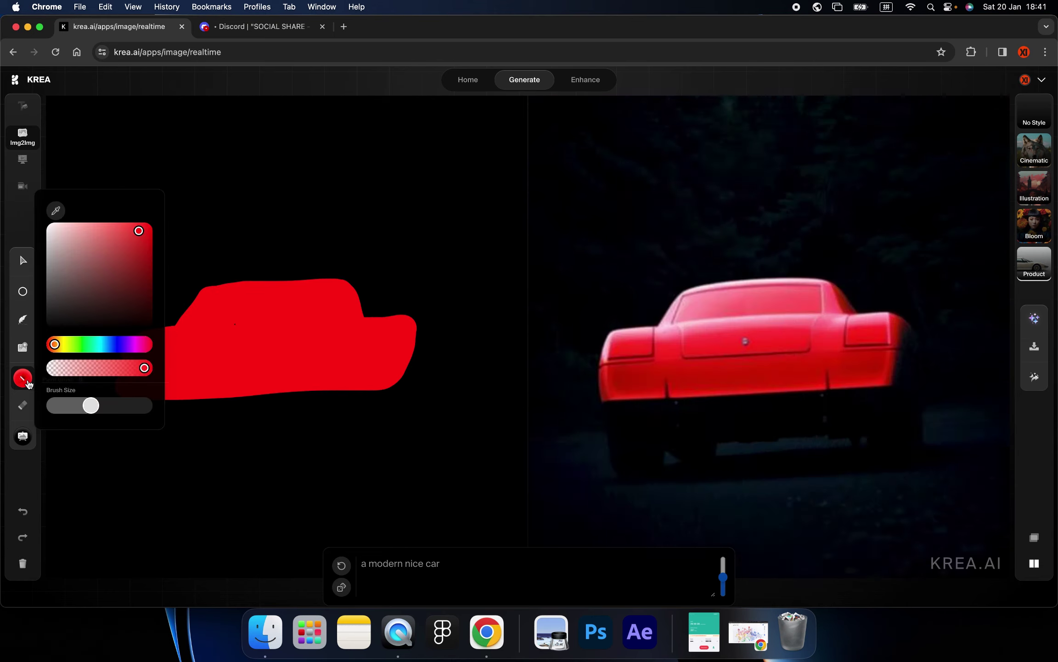
pyautogui.moveTo(77, 283); pyautogui.dragTo(48, 225)
pyautogui.moveTo(170, 397); pyautogui.dragTo(184, 398)
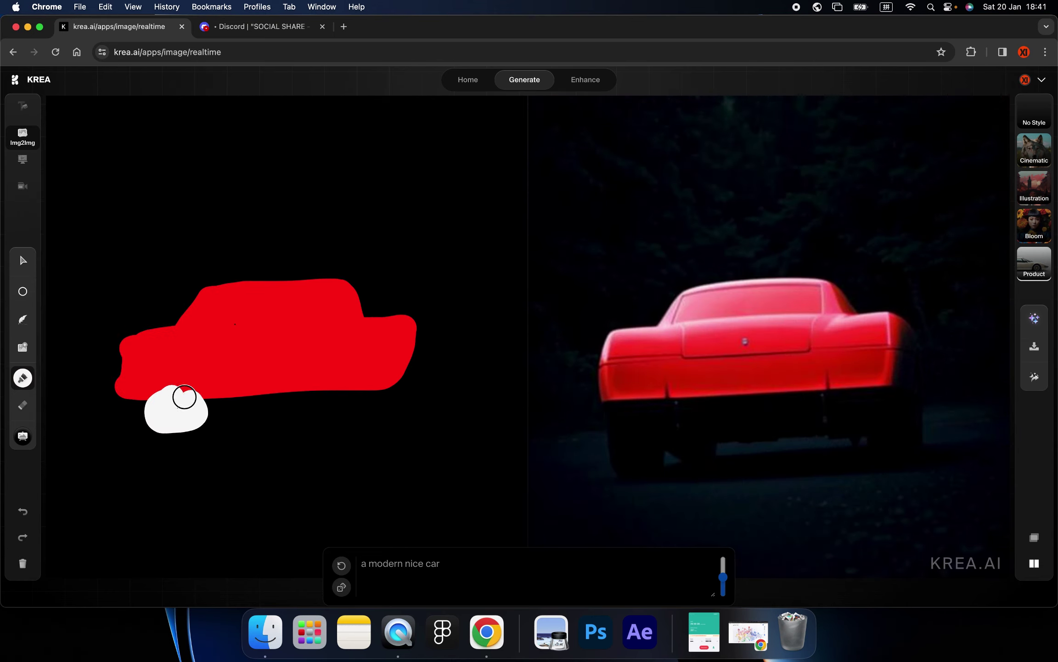
pyautogui.moveTo(321, 393)
pyautogui.mouseDown()
pyautogui.moveTo(333, 414)
pyautogui.moveTo(350, 401)
pyautogui.moveTo(360, 412)
pyautogui.mouseUp()
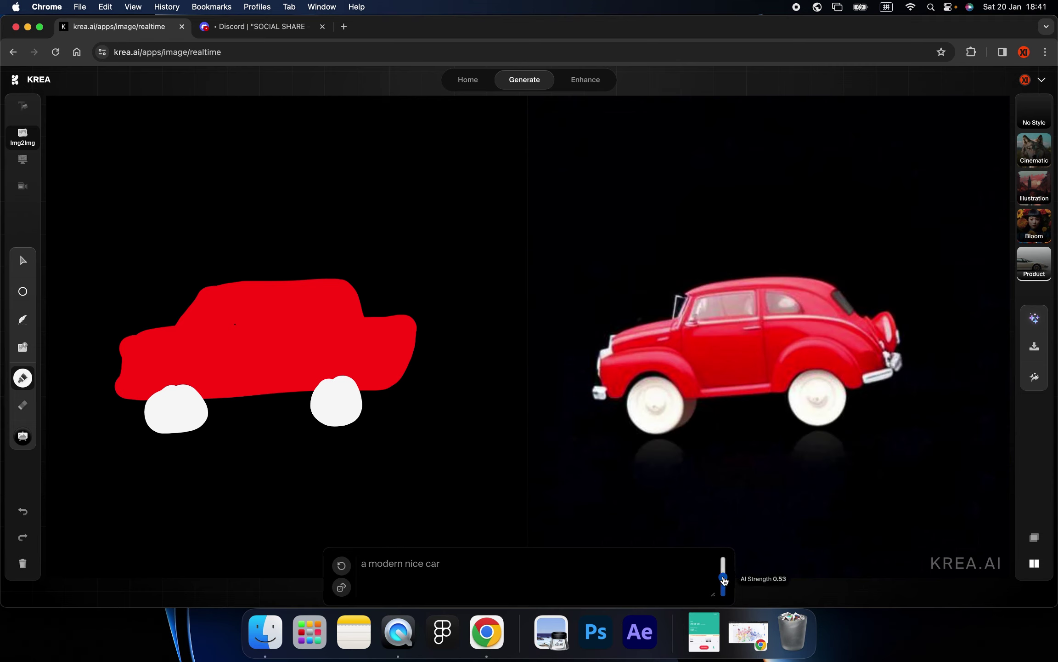
pyautogui.moveTo(723, 577); pyautogui.dragTo(726, 583)
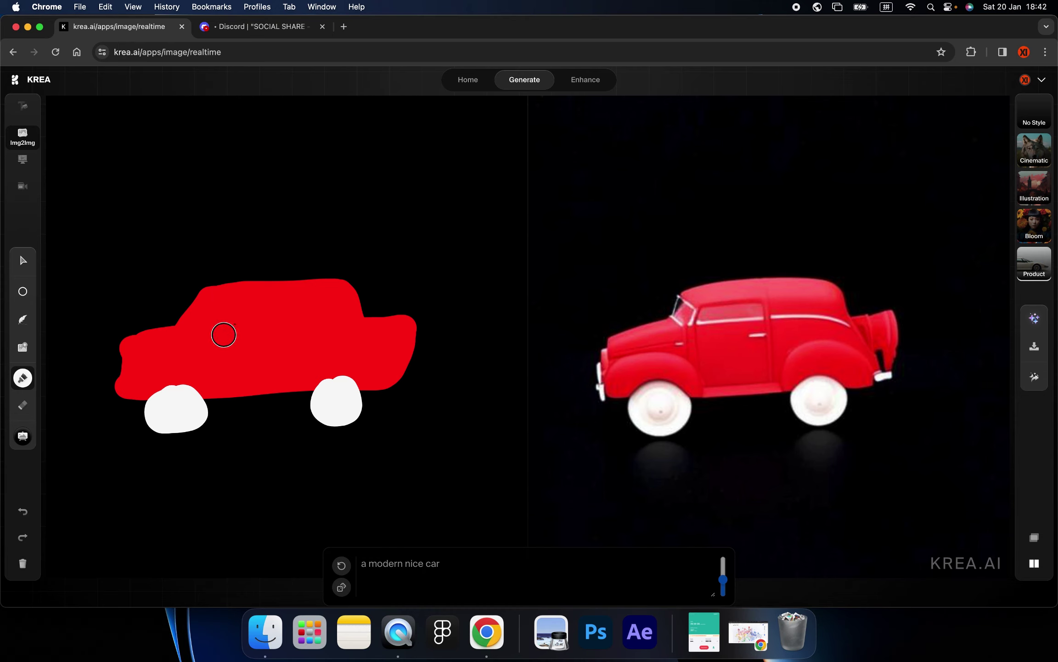
pyautogui.click(24, 378)
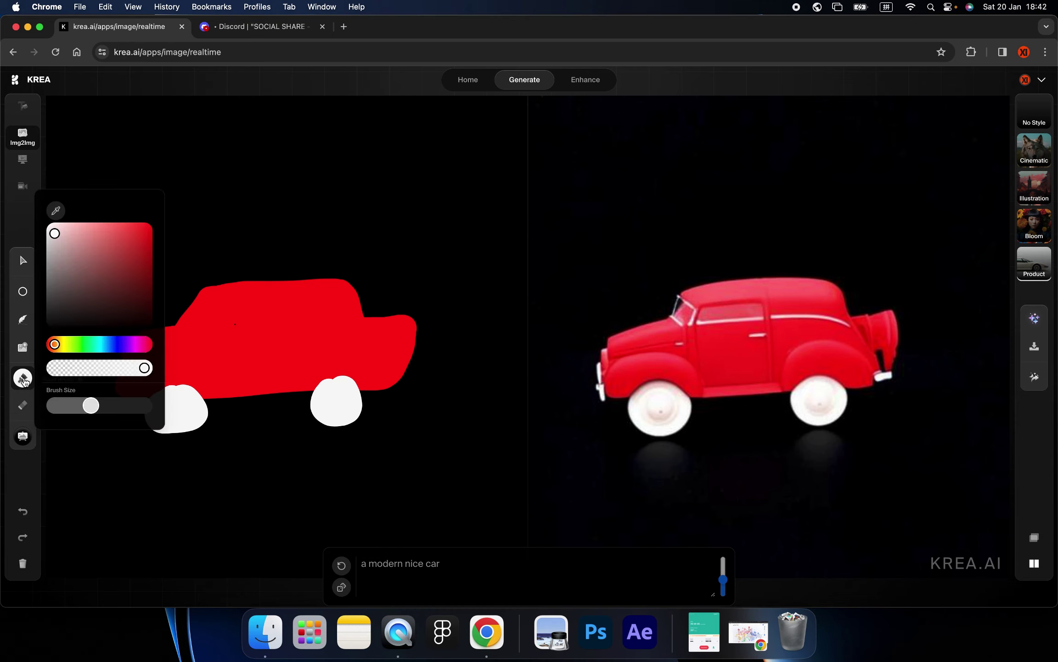
pyautogui.click(84, 344)
pyautogui.click(130, 230)
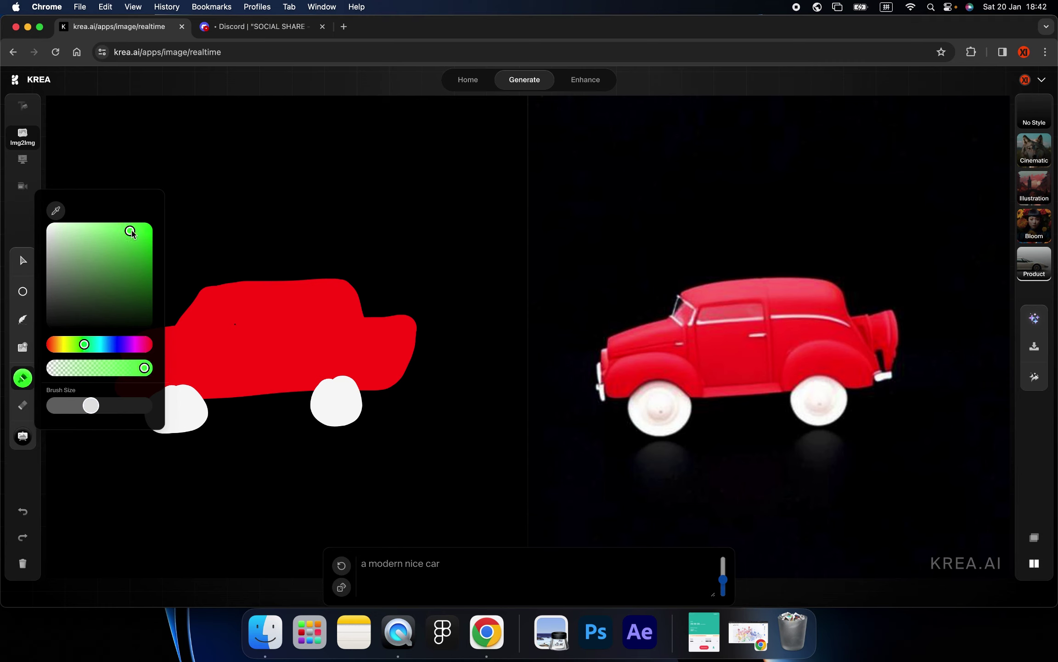
pyautogui.moveTo(358, 221); pyautogui.dragTo(329, 277)
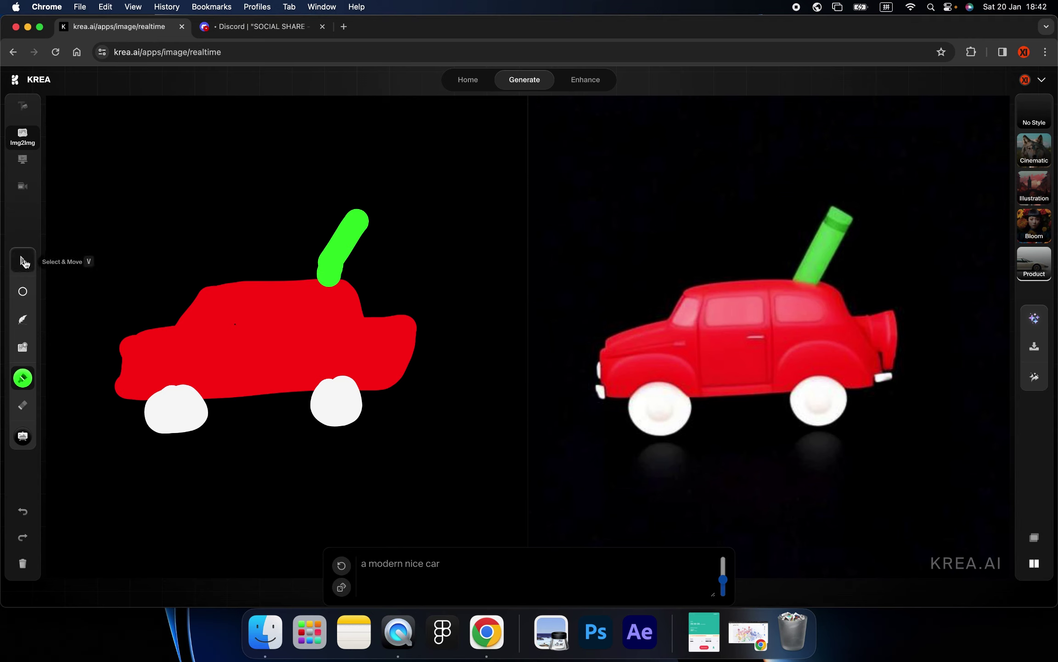
pyautogui.click(23, 260)
pyautogui.click(359, 241)
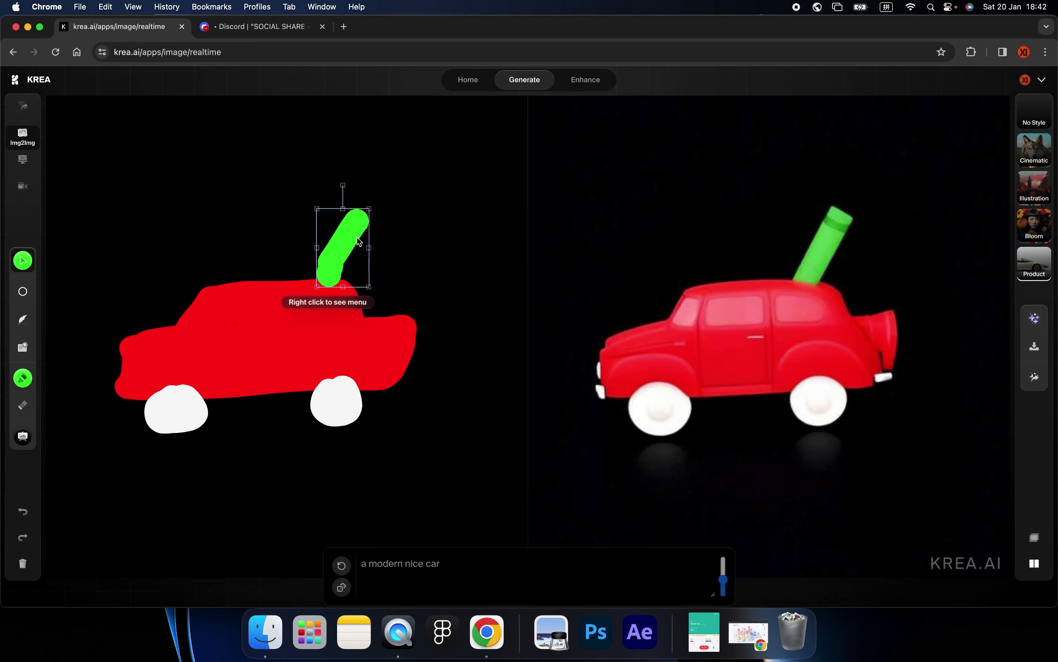
pyautogui.moveTo(345, 246); pyautogui.dragTo(365, 228)
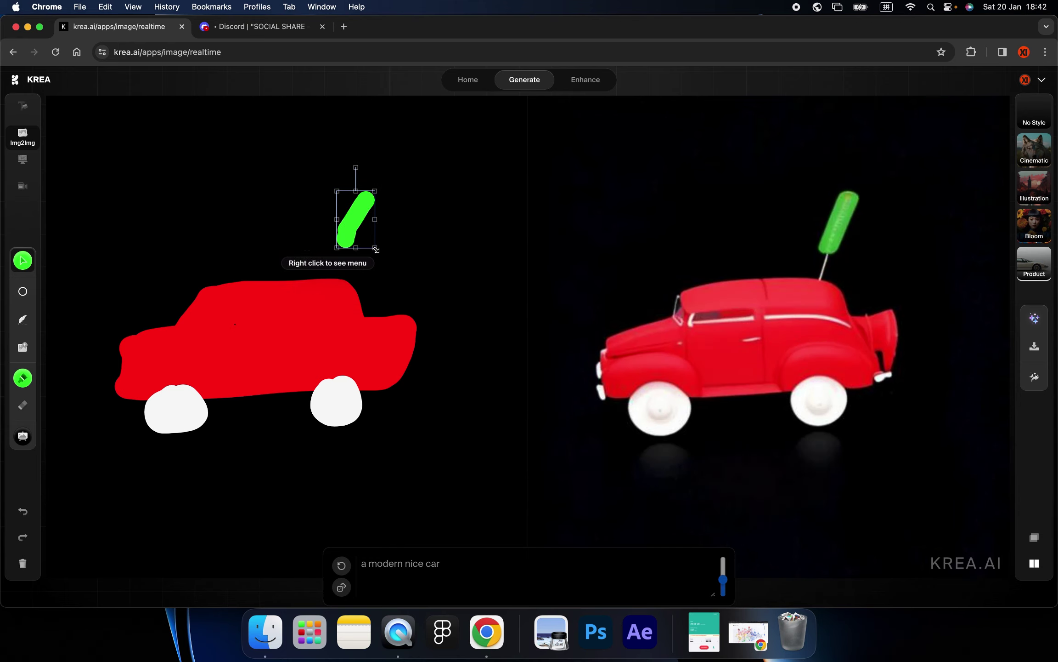
pyautogui.press('BackSpace')
# Paint a cyan roof dot, a long side stripe and a front chevron on the car
pyautogui.click(23, 378)
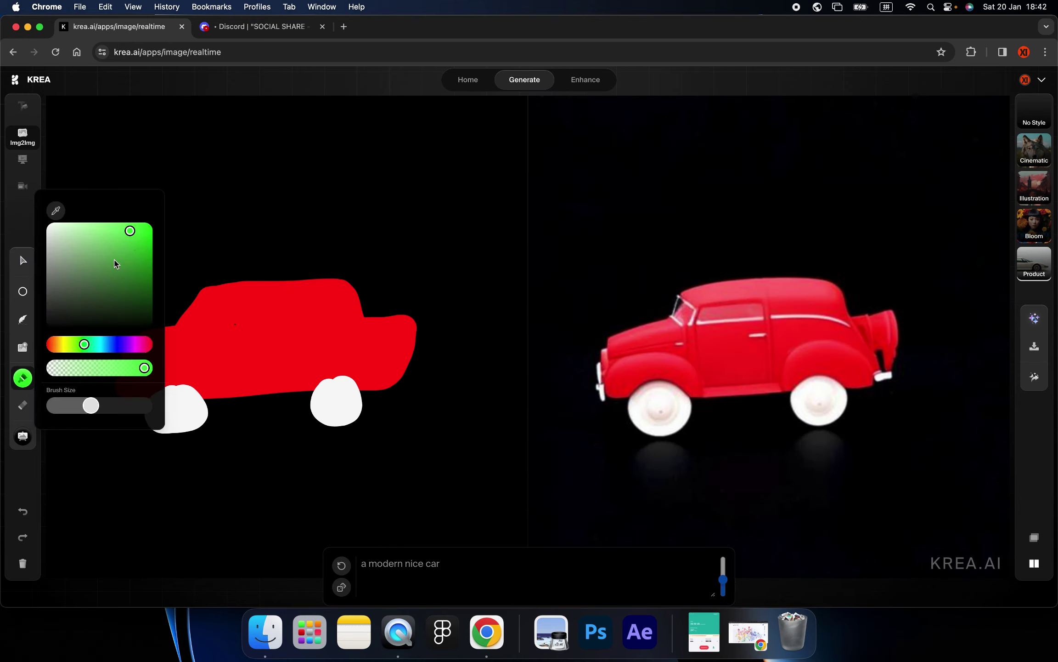
pyautogui.click(104, 345)
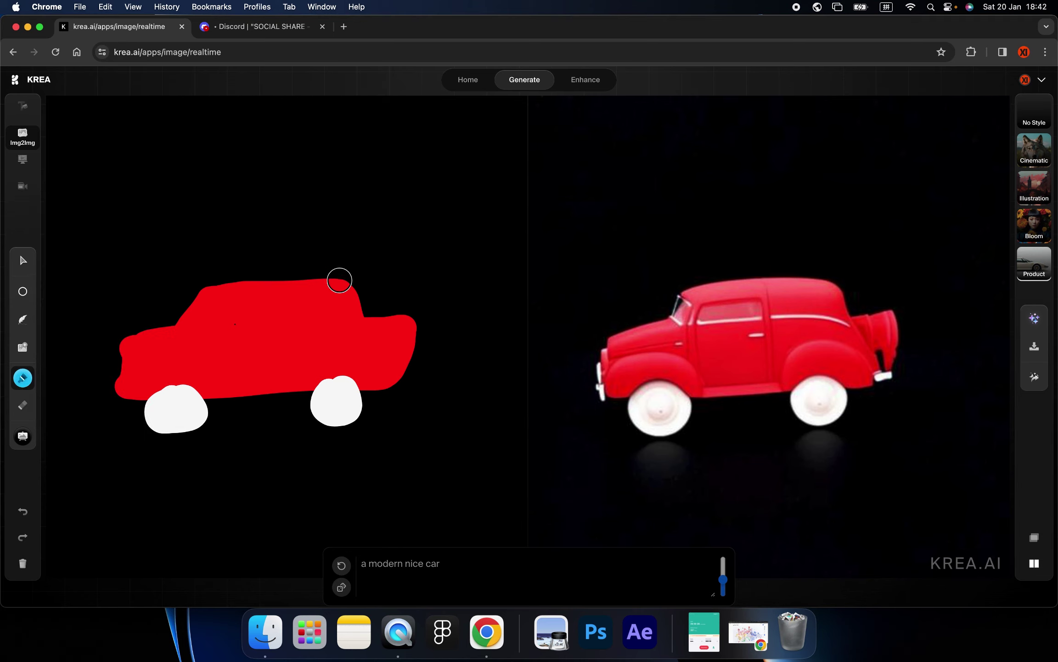
pyautogui.moveTo(346, 285); pyautogui.dragTo(352, 291)
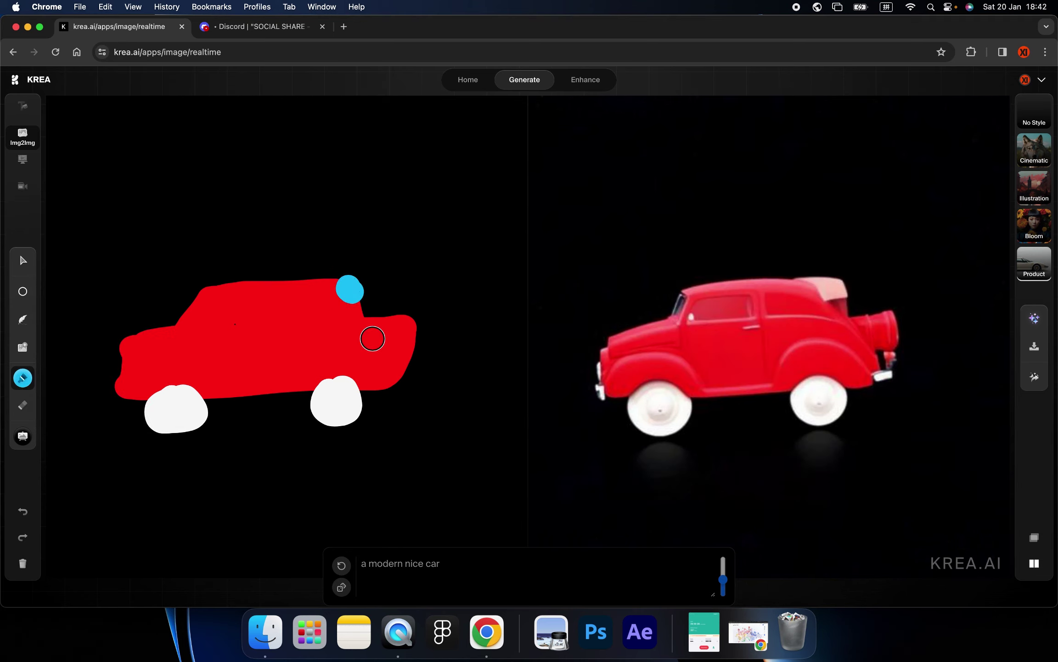
pyautogui.click(26, 379)
pyautogui.moveTo(282, 332); pyautogui.dragTo(400, 325)
pyautogui.moveTo(217, 337)
pyautogui.mouseDown()
pyautogui.moveTo(194, 365)
pyautogui.moveTo(220, 385)
pyautogui.mouseUp()
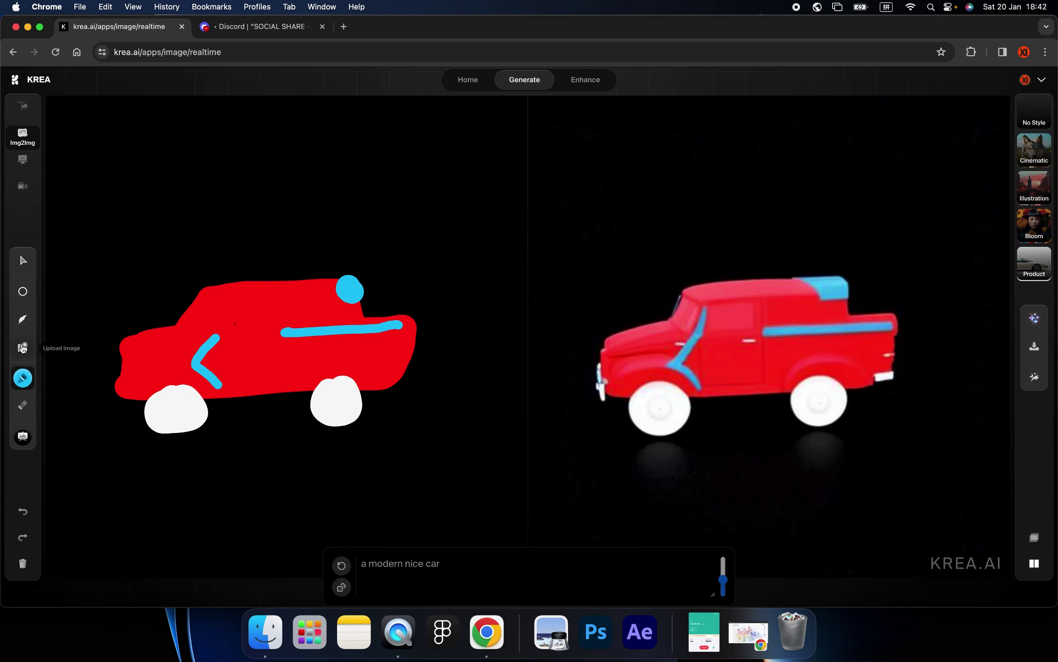
# Paint black over the roof dot's right side, then repaint the round blue dot
pyautogui.click(24, 384)
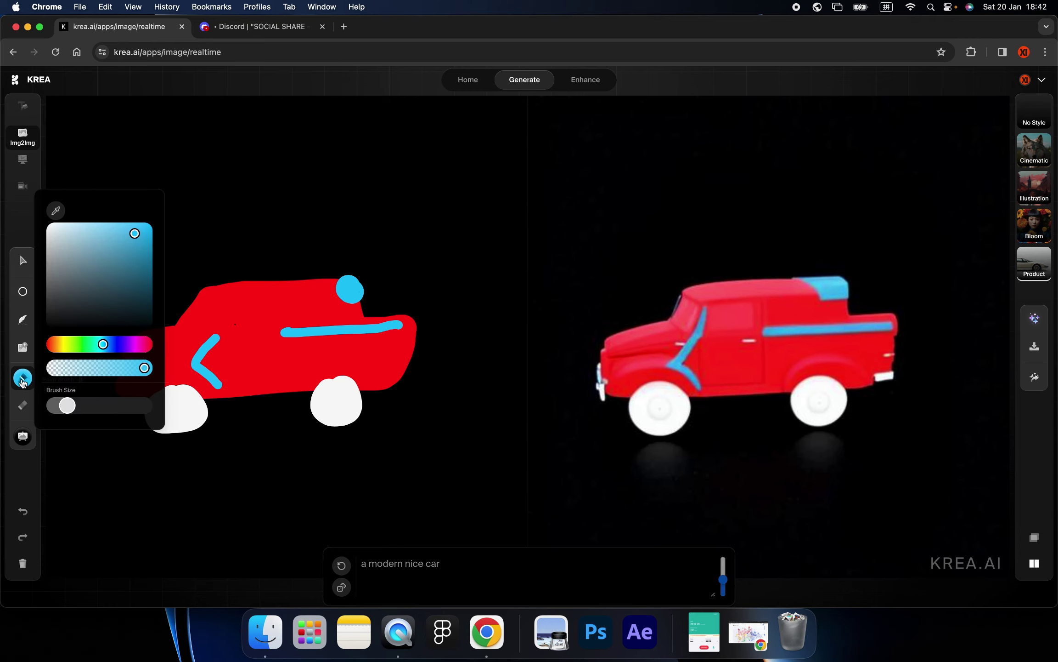
pyautogui.moveTo(68, 306); pyautogui.dragTo(37, 350)
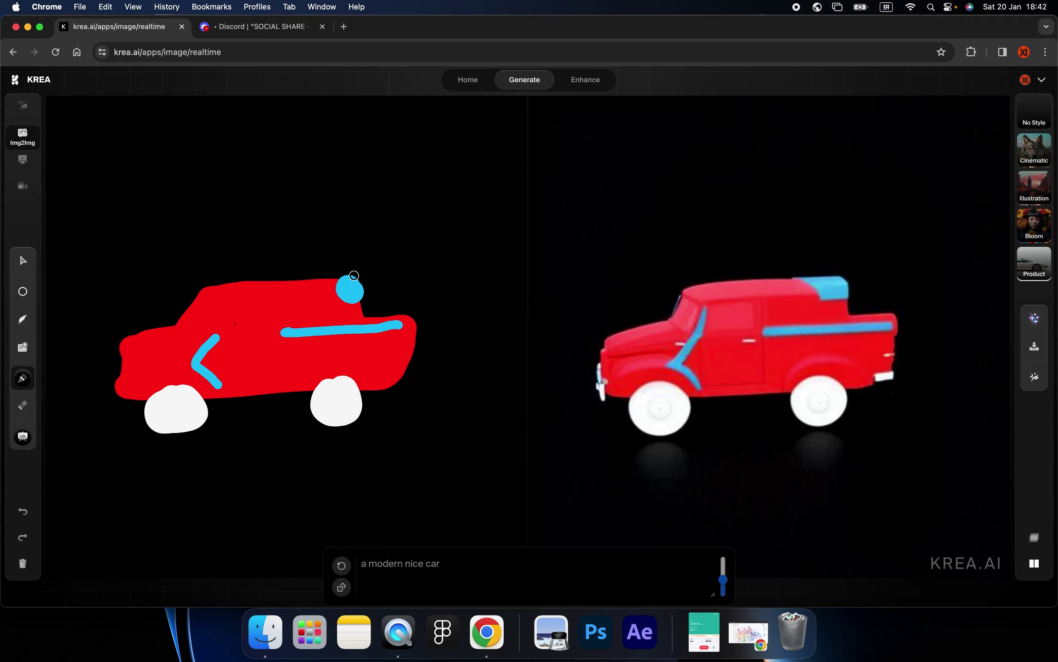
pyautogui.moveTo(354, 275)
pyautogui.mouseDown()
pyautogui.moveTo(366, 296)
pyautogui.moveTo(354, 293)
pyautogui.moveTo(381, 311)
pyautogui.mouseUp()
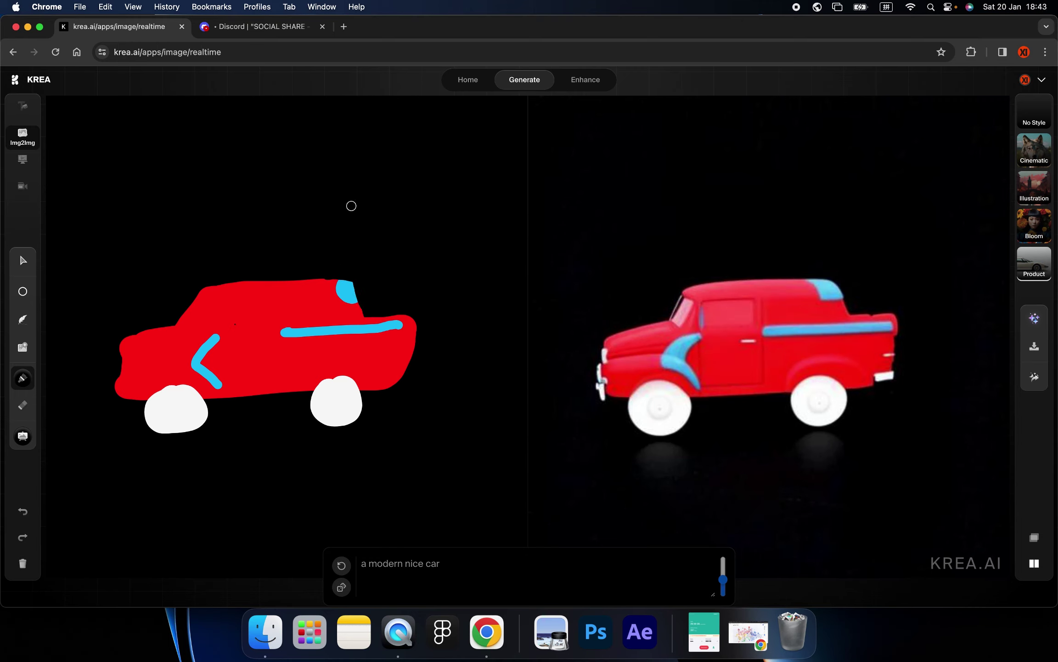
pyautogui.moveTo(345, 294); pyautogui.dragTo(355, 286)
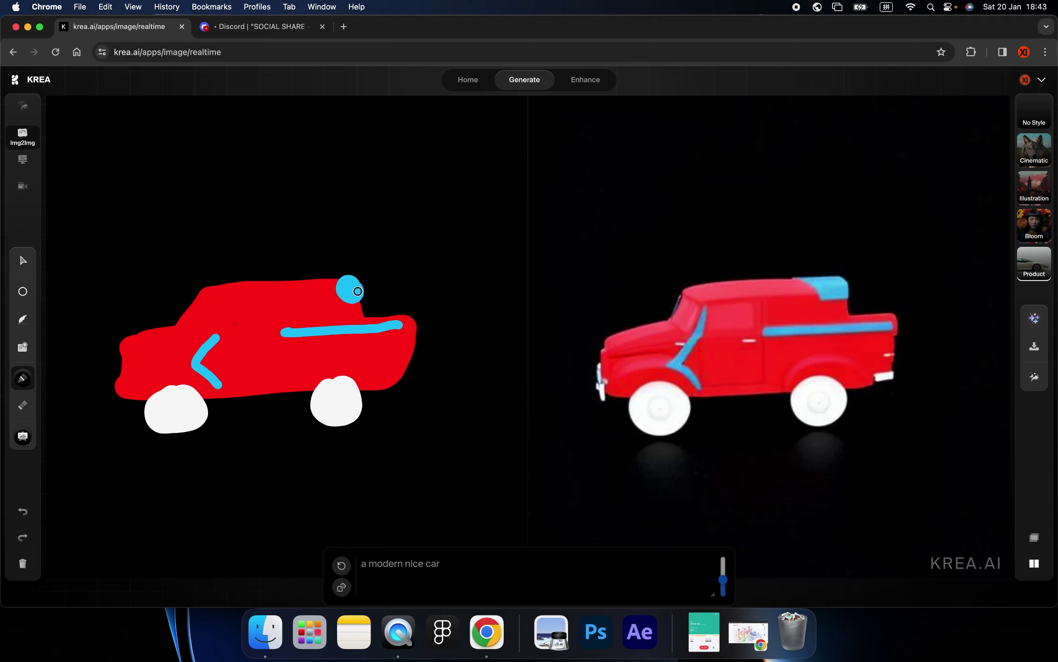
# With the Eraser, trim the roof dot, rear edge and window area, and cut a thin body line
pyautogui.click(27, 408)
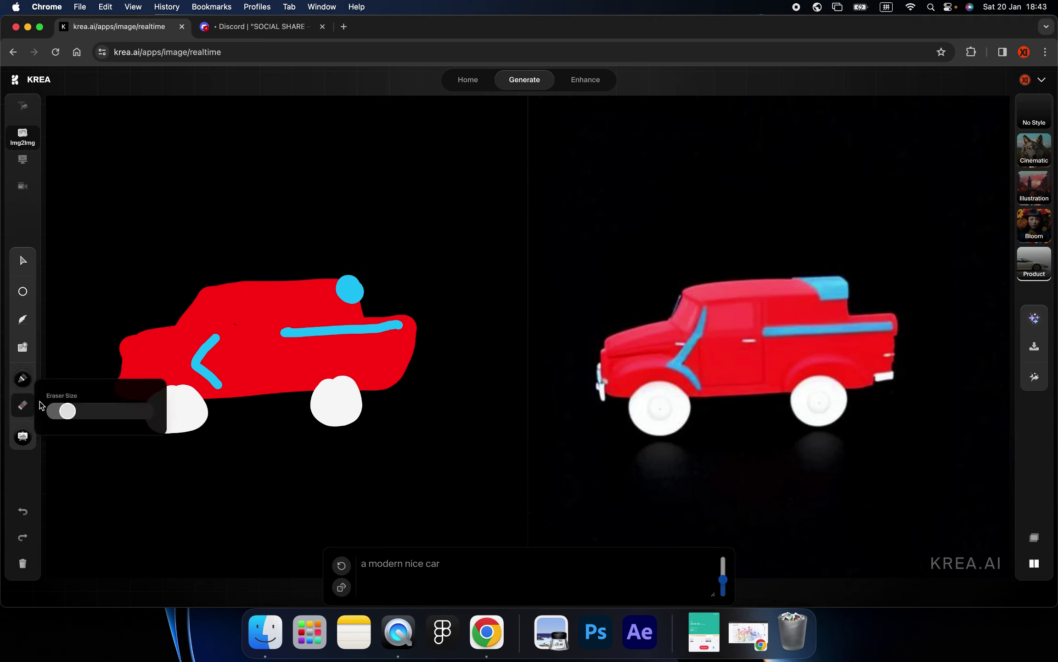
pyautogui.press('v')
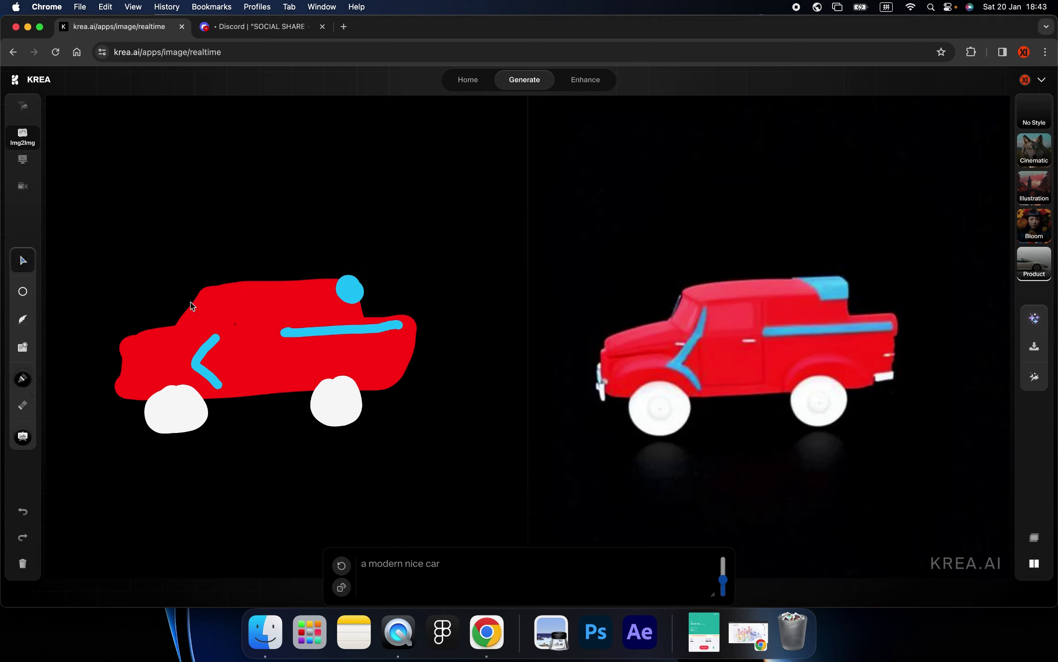
pyautogui.click(26, 412)
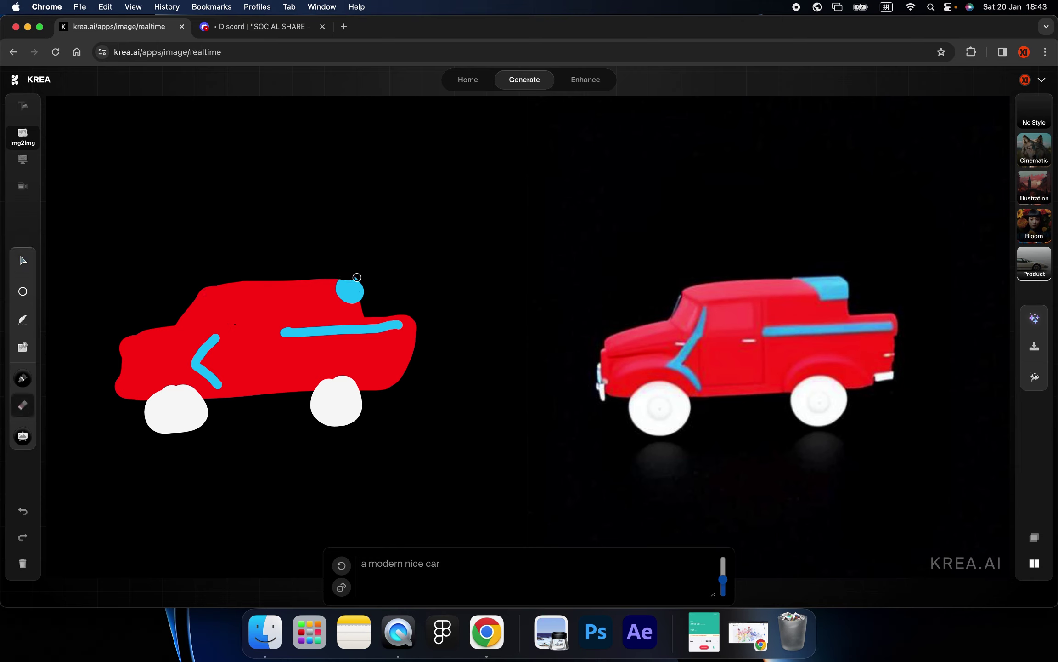
pyautogui.moveTo(354, 275); pyautogui.dragTo(366, 309)
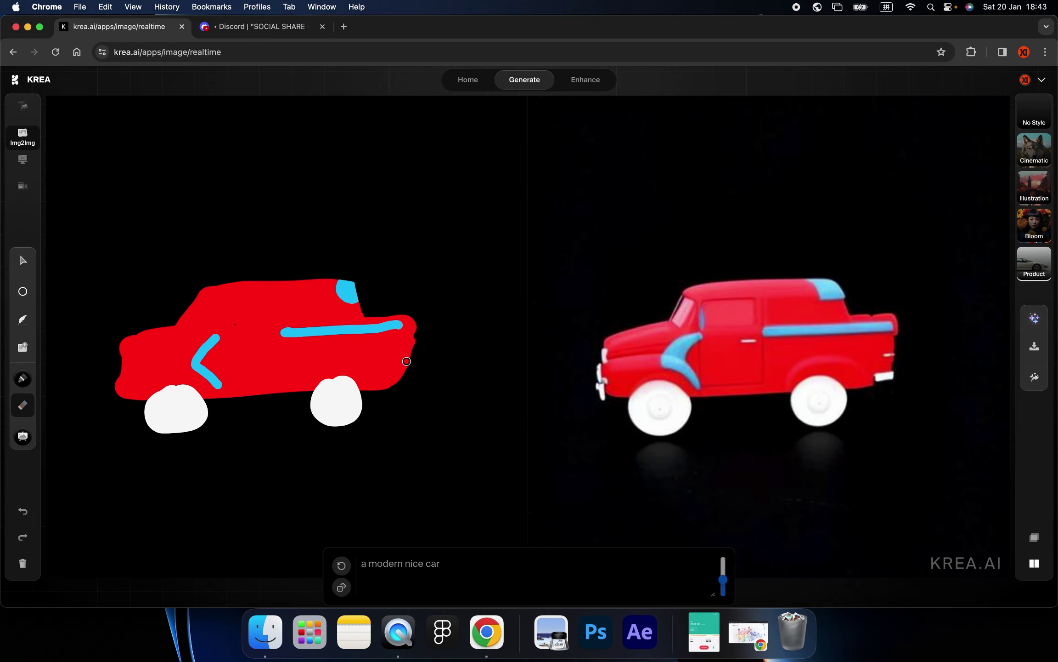
pyautogui.moveTo(406, 361); pyautogui.dragTo(400, 389)
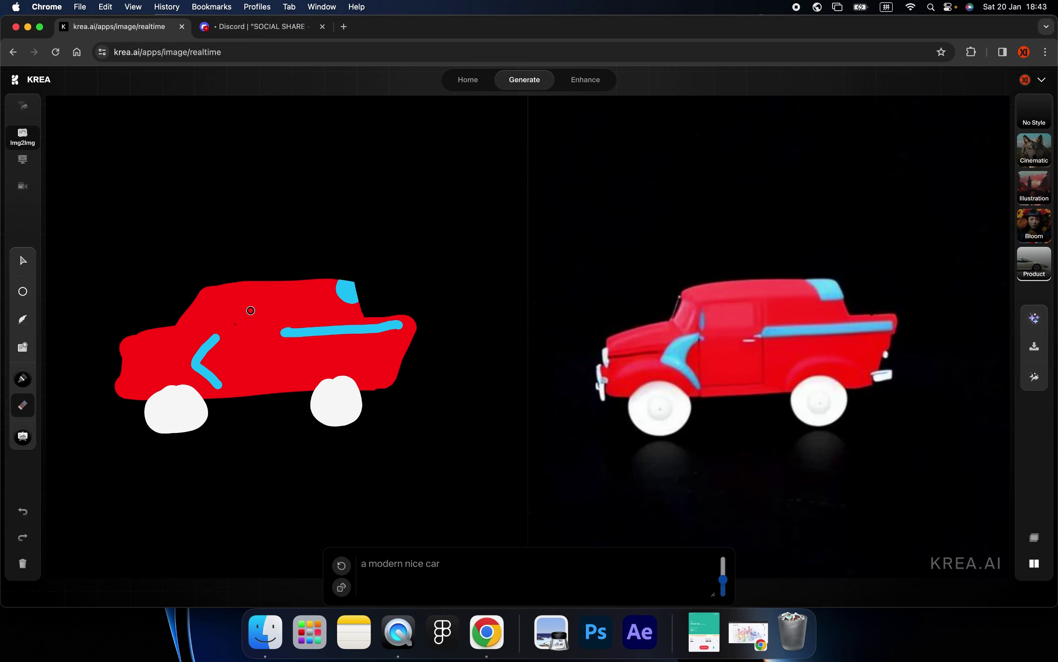
pyautogui.moveTo(268, 300); pyautogui.dragTo(247, 384)
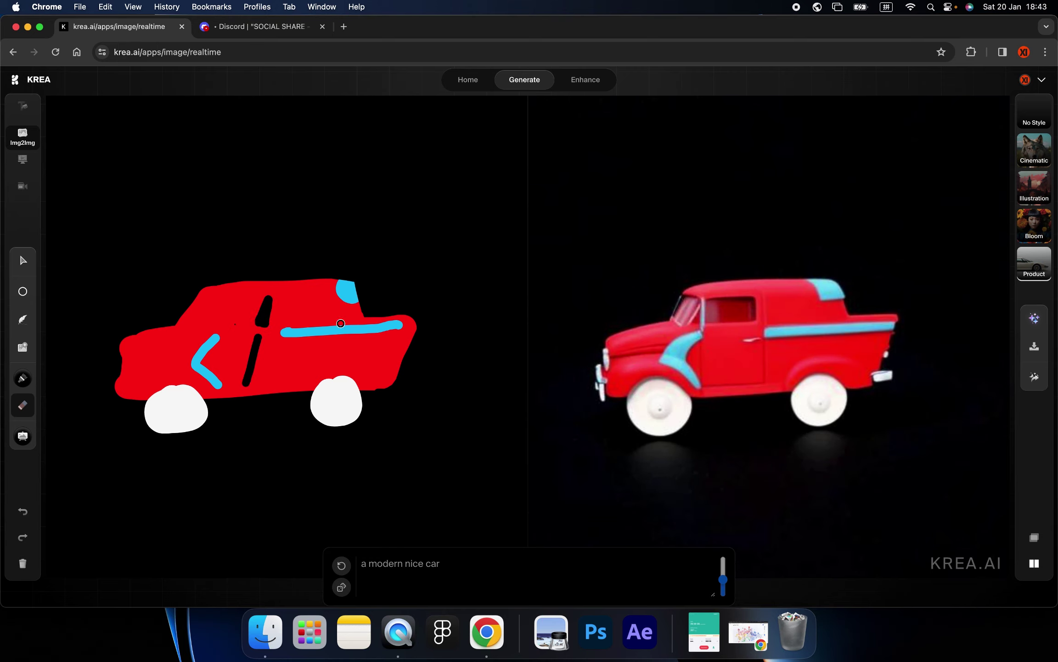
pyautogui.moveTo(193, 325); pyautogui.dragTo(243, 309)
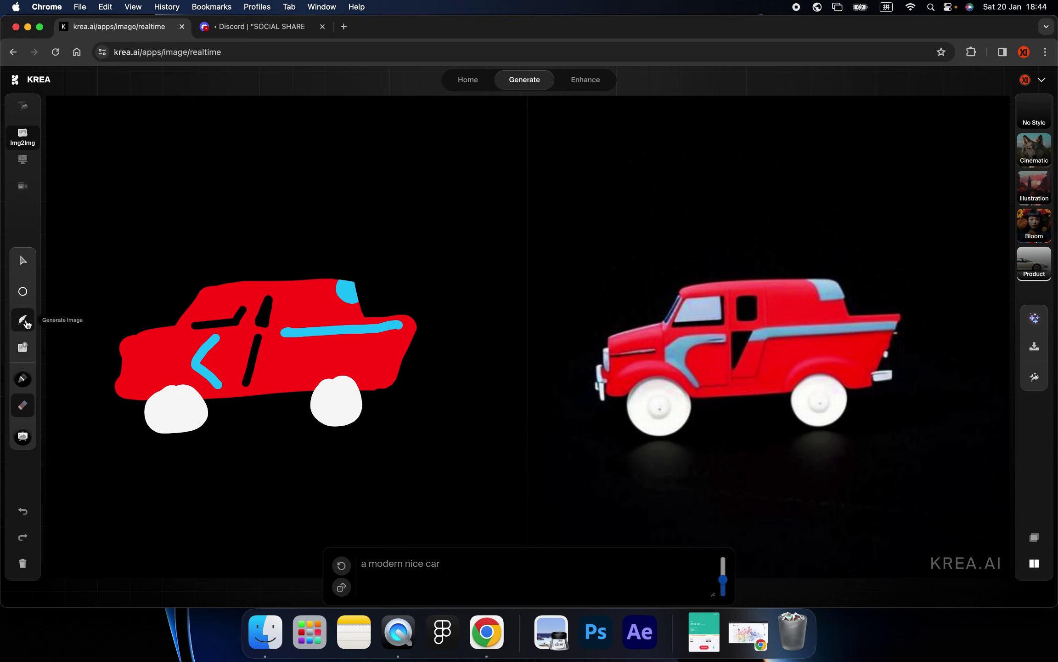
# Add a generated cliff image, move and delete it, then add a new generated image
pyautogui.click(26, 323)
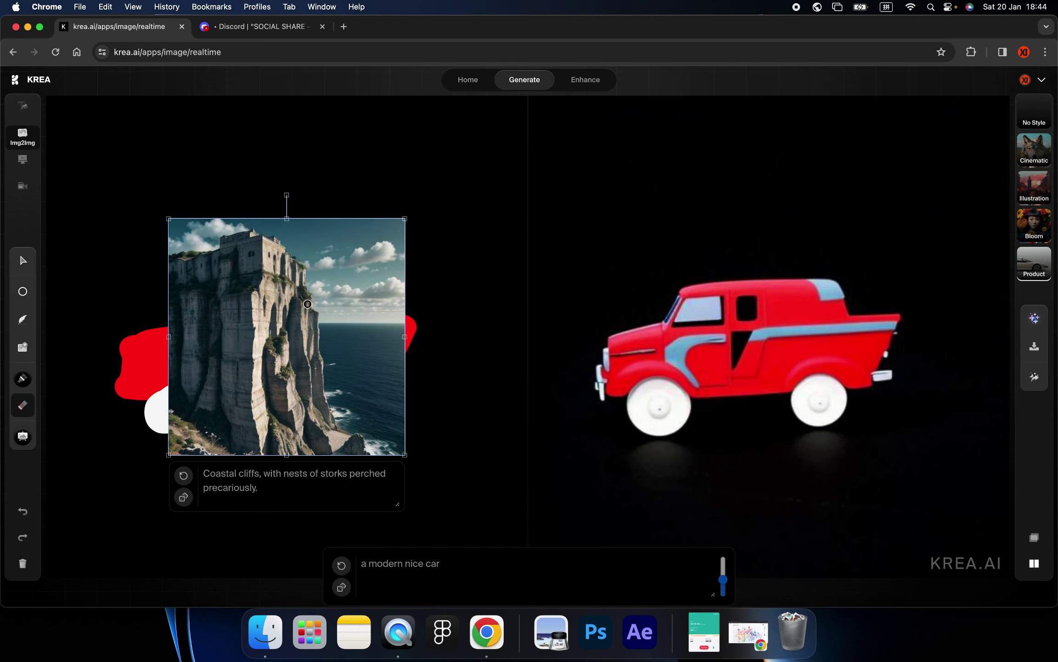
pyautogui.moveTo(329, 290); pyautogui.dragTo(356, 278)
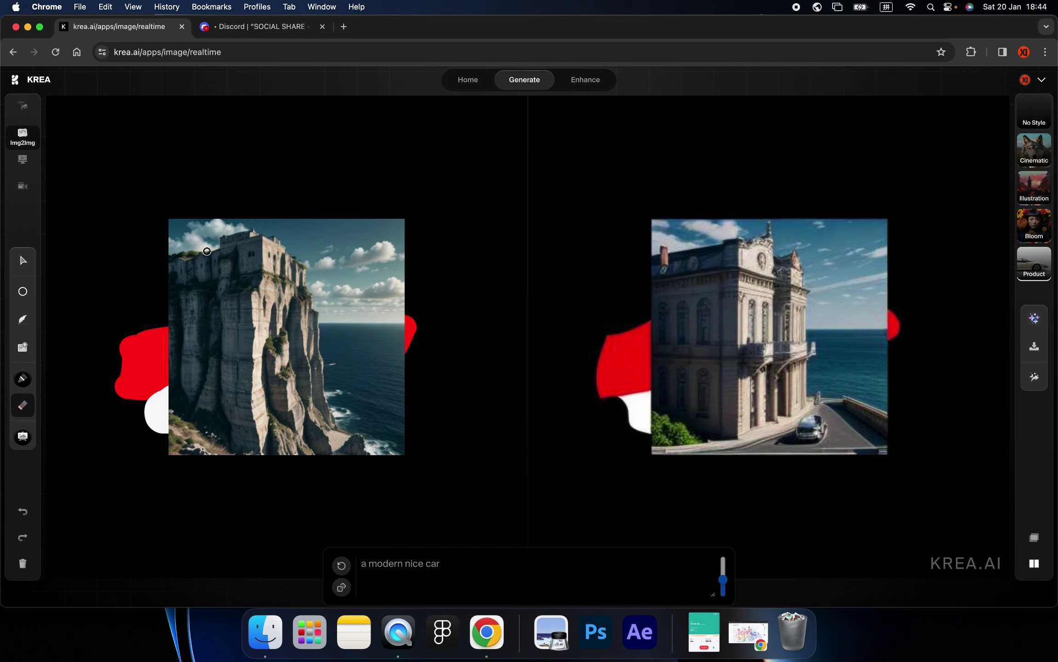
pyautogui.click(23, 261)
pyautogui.click(336, 305)
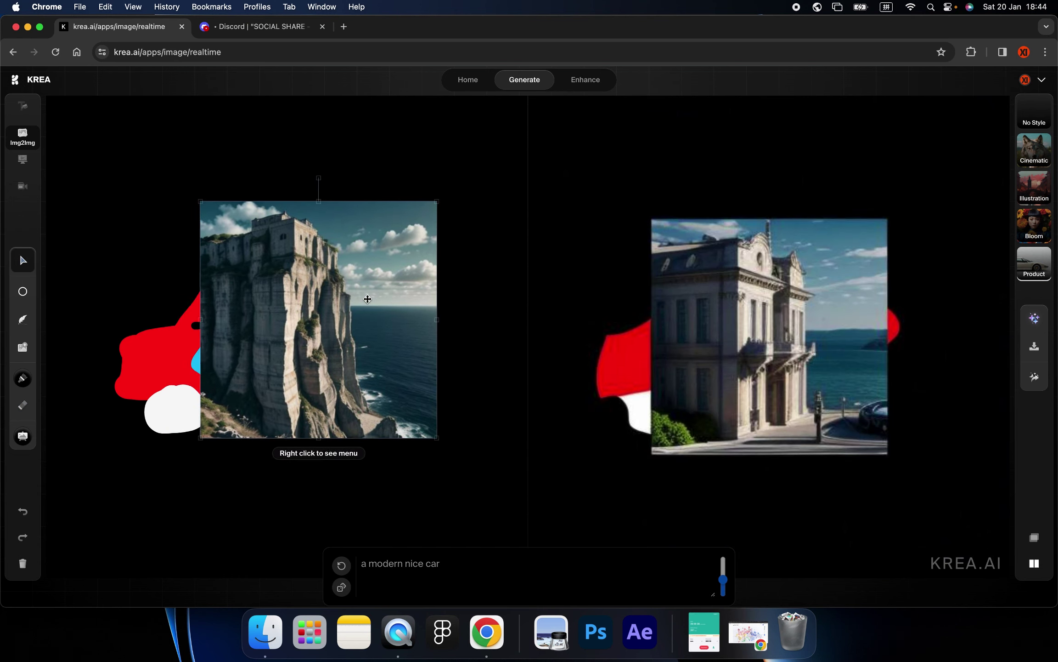
pyautogui.moveTo(336, 304); pyautogui.dragTo(418, 271)
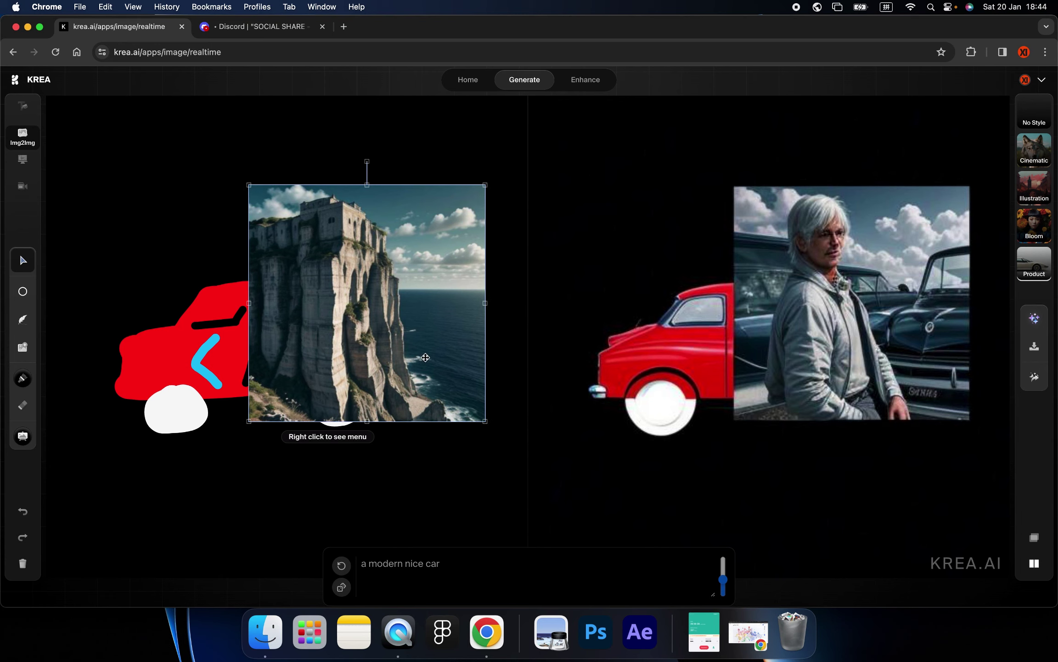
pyautogui.press('BackSpace')
pyautogui.click(21, 322)
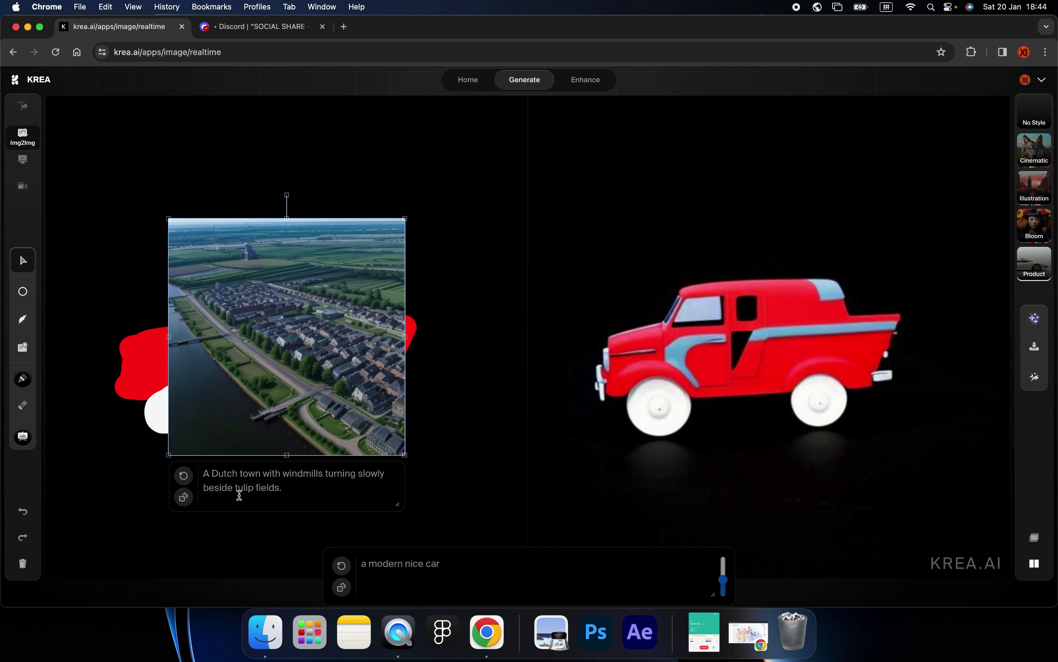
# Select the placed image's whole prompt and retype it as 'a morerncar'
pyautogui.click(278, 485)
pyautogui.press('super+a')
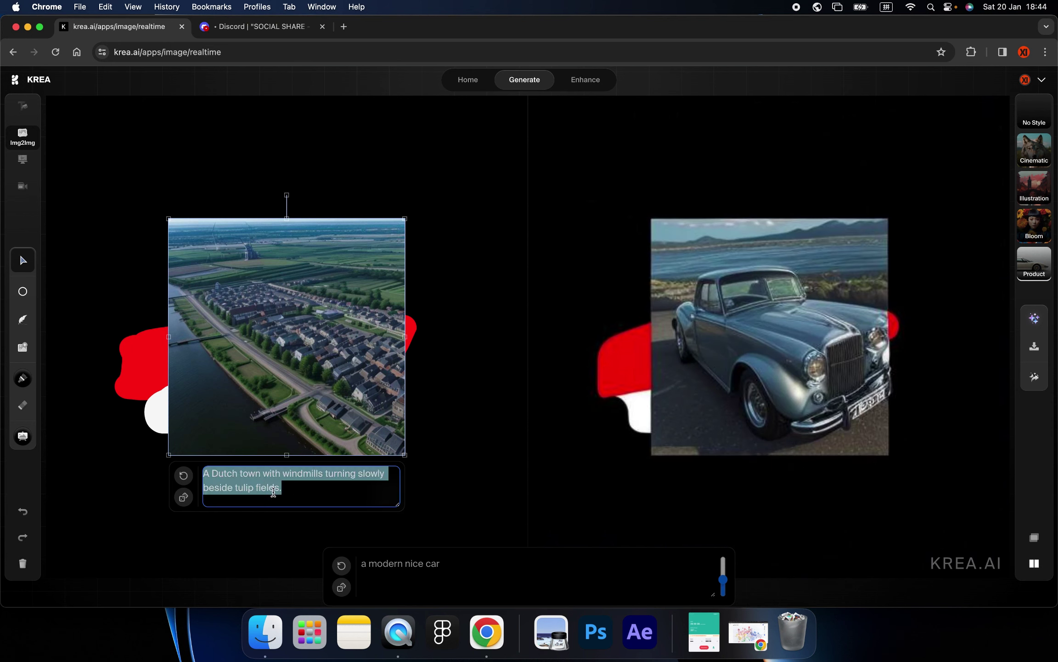
pyautogui.write('a m')
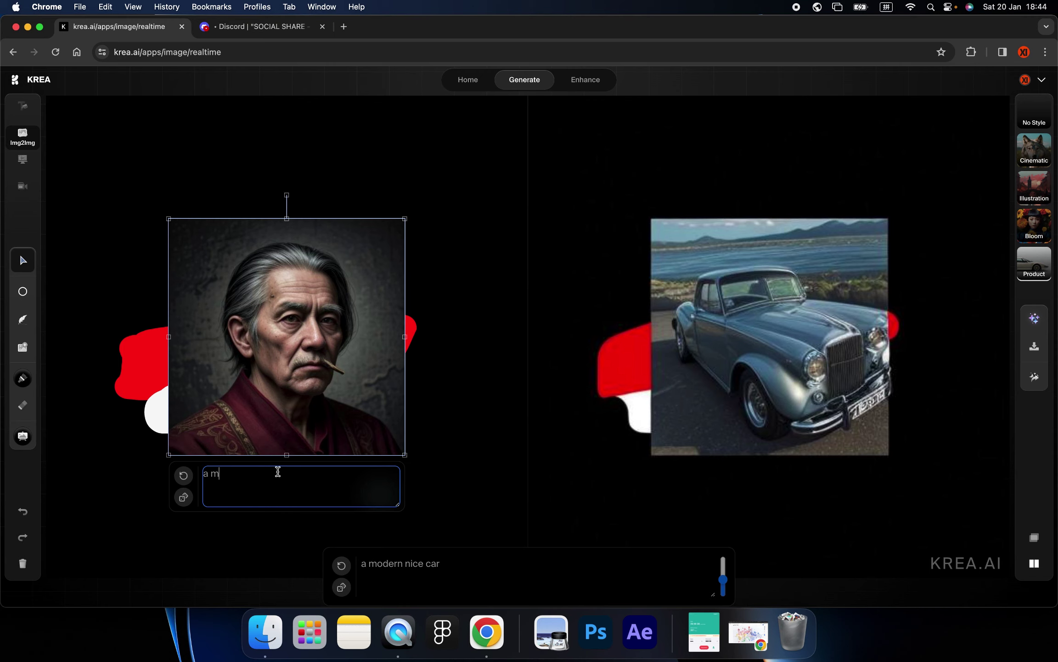
pyautogui.write('od')
pyautogui.write('rer')
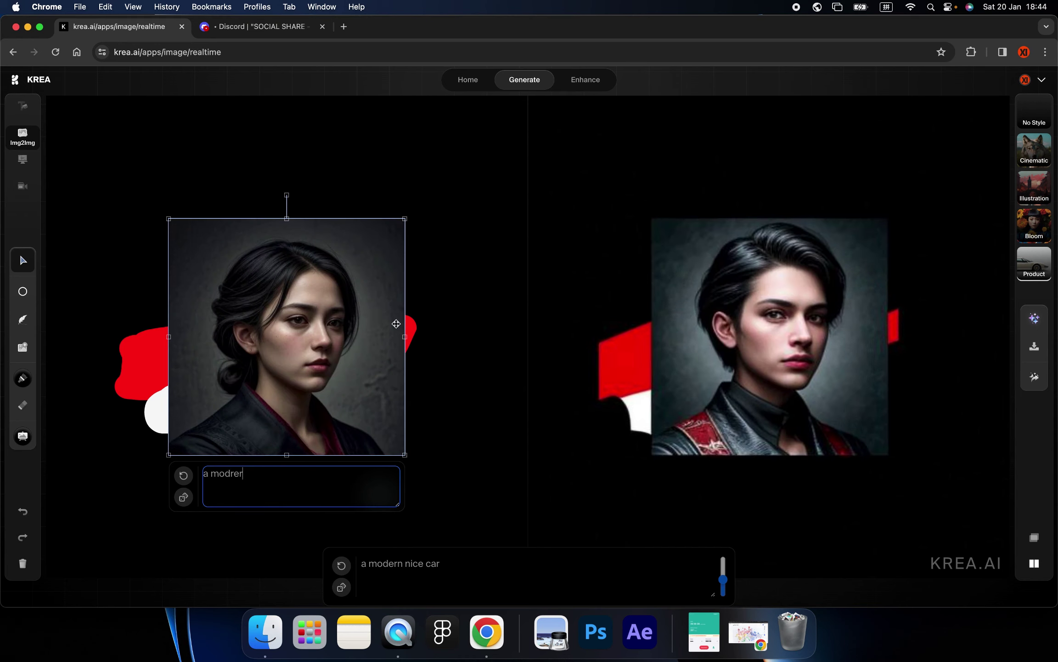
pyautogui.write('ncar')
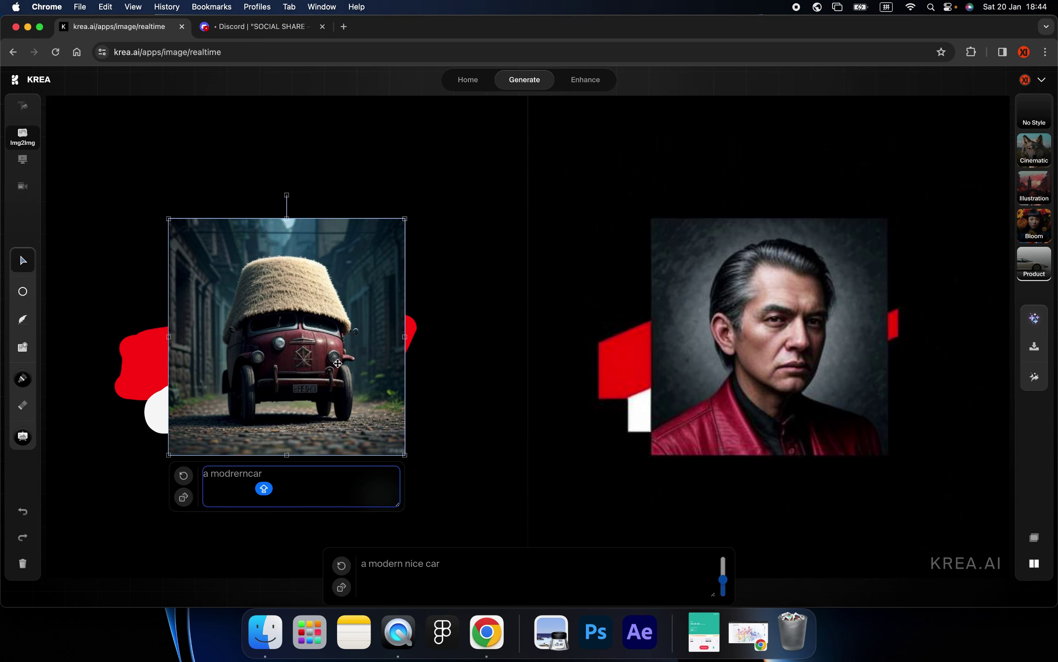
# Move the fuzzy-roofed car image over the sketch and choose Remove Background from its context menu
pyautogui.moveTo(306, 353); pyautogui.dragTo(386, 312)
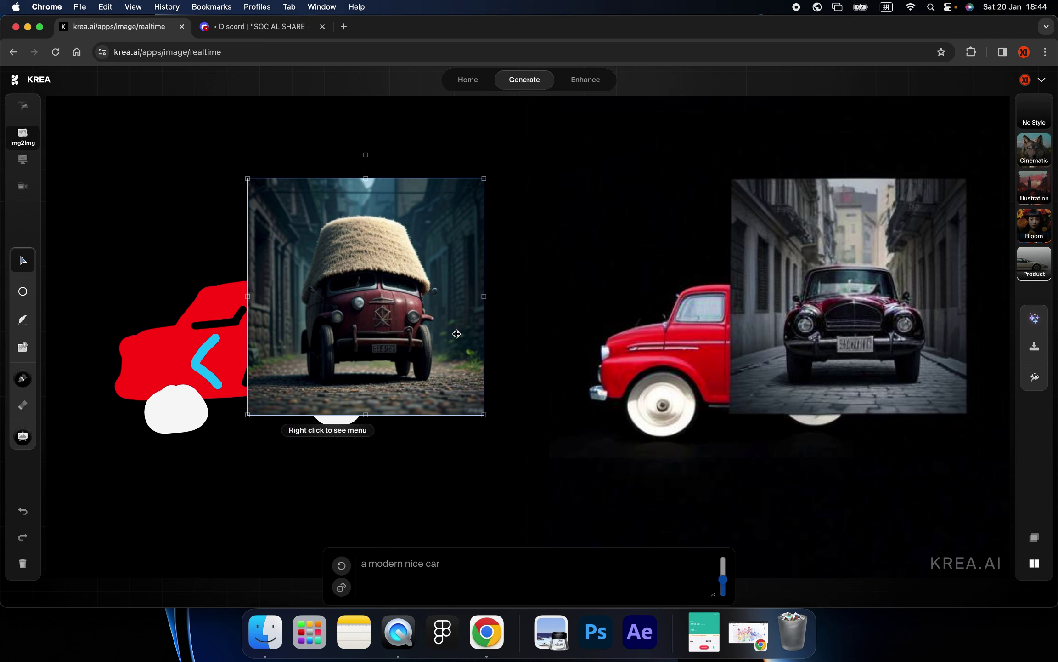
pyautogui.rightClick(432, 254)
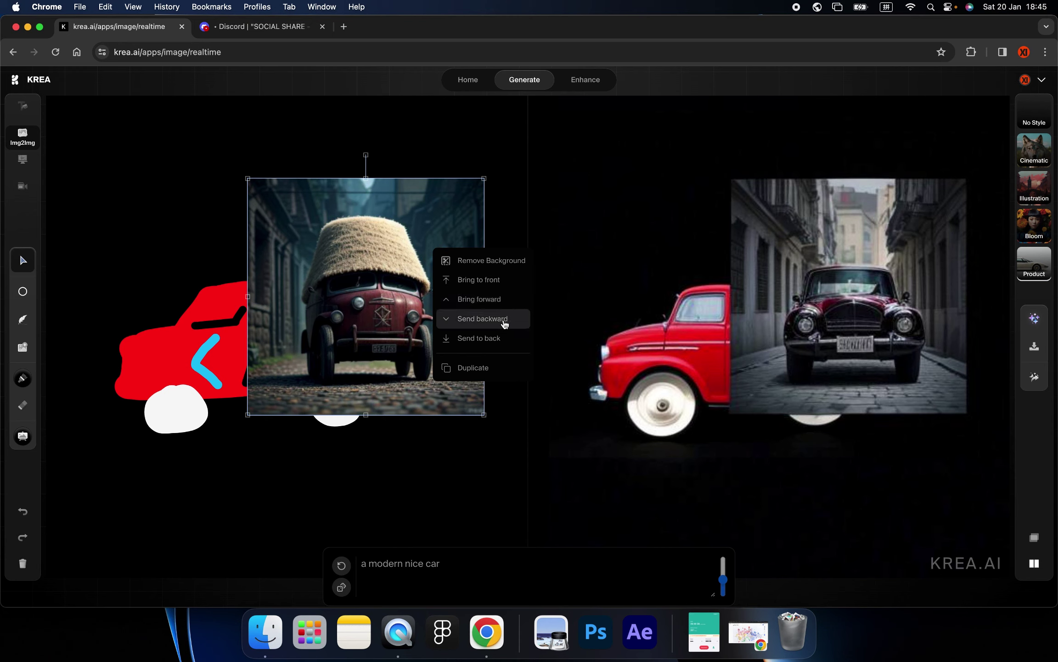
pyautogui.click(486, 265)
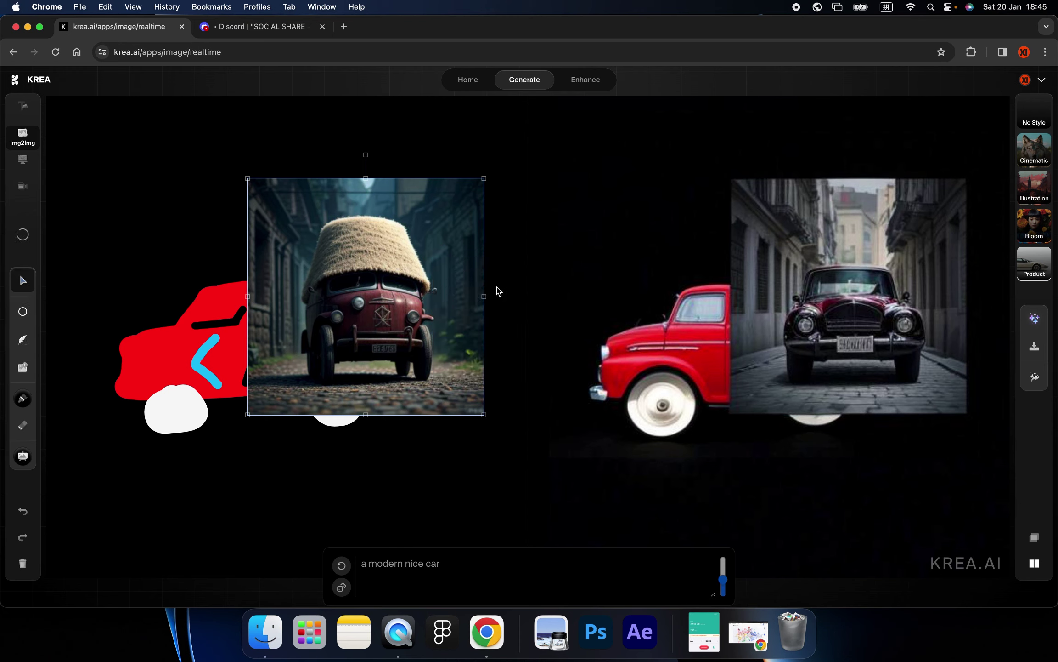
pyautogui.rightClick(411, 272)
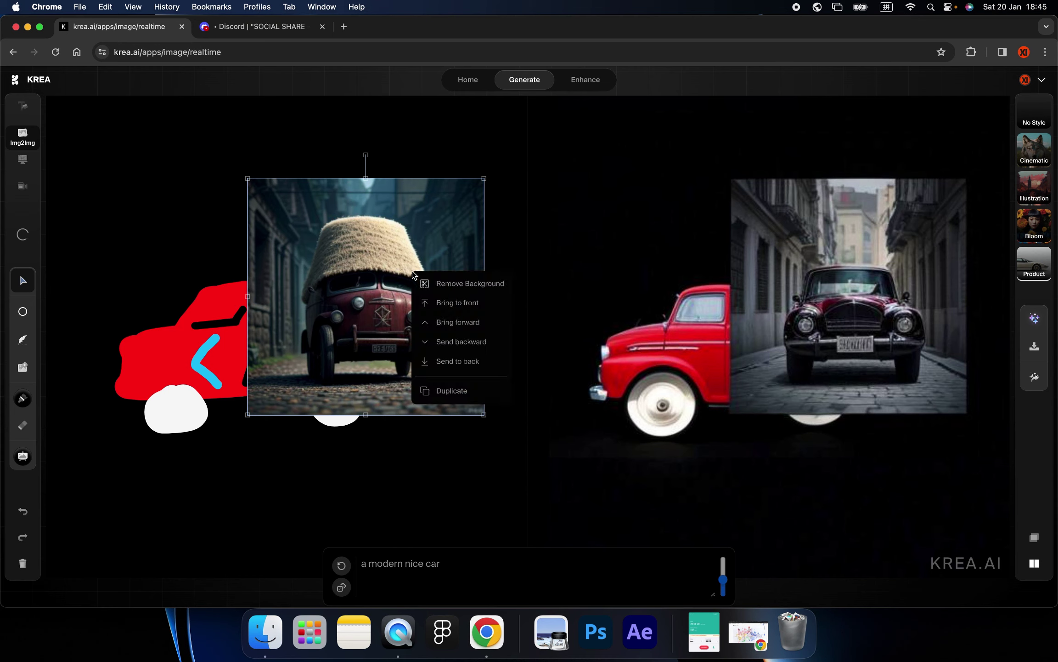
# Remove the car image's background, move the cutout aside, and delete the old sketch strokes
pyautogui.click(448, 281)
pyautogui.moveTo(385, 285); pyautogui.dragTo(315, 241)
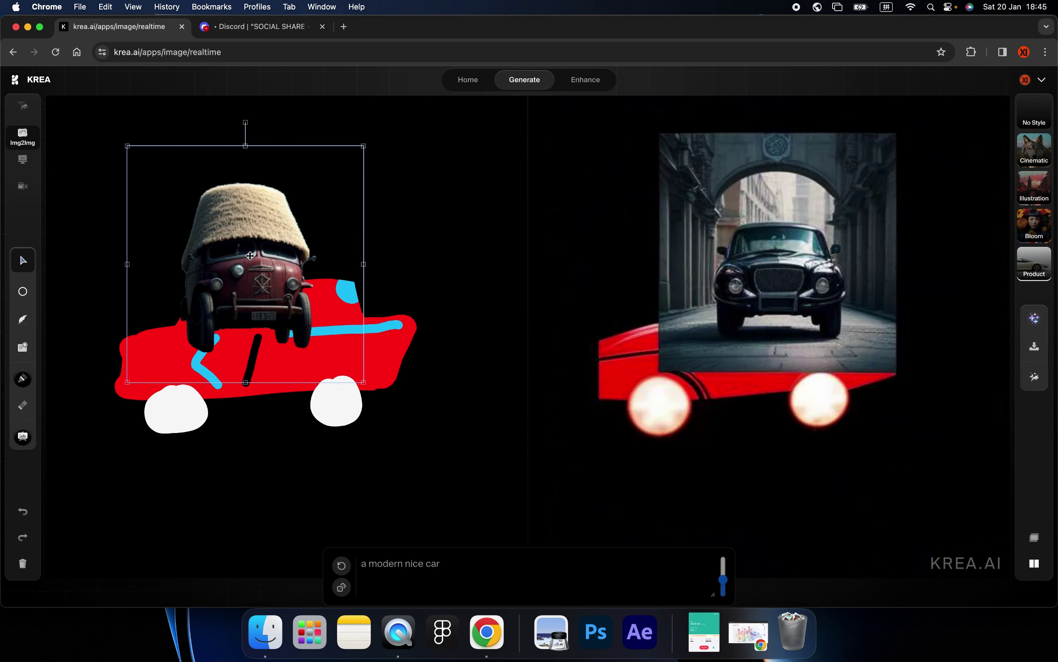
pyautogui.moveTo(333, 273); pyautogui.dragTo(519, 331)
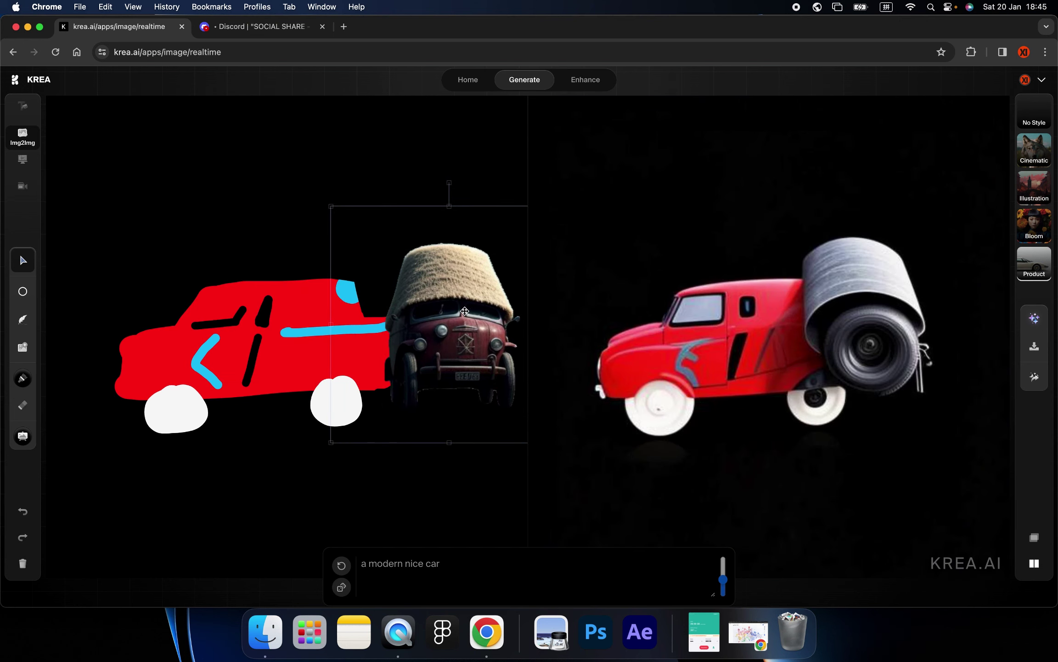
pyautogui.moveTo(113, 265); pyautogui.dragTo(346, 438)
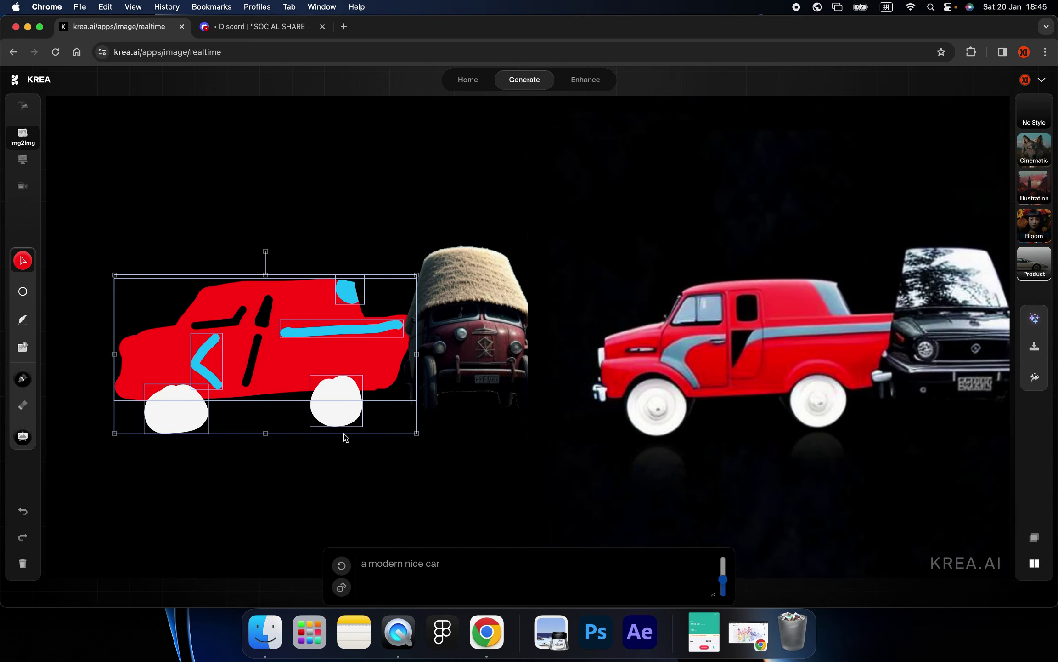
pyautogui.press('Delete')
# Move the cutout car to the left and enlarge it from its corner handle
pyautogui.click(348, 330)
pyautogui.moveTo(347, 331); pyautogui.dragTo(182, 295)
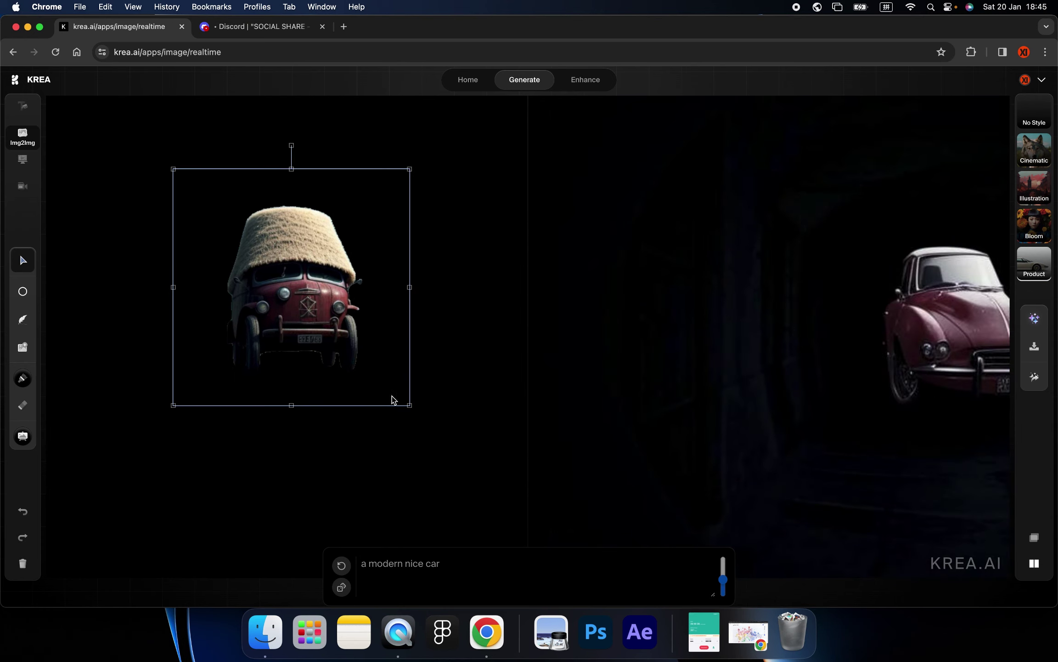
pyautogui.moveTo(411, 406); pyautogui.dragTo(494, 507)
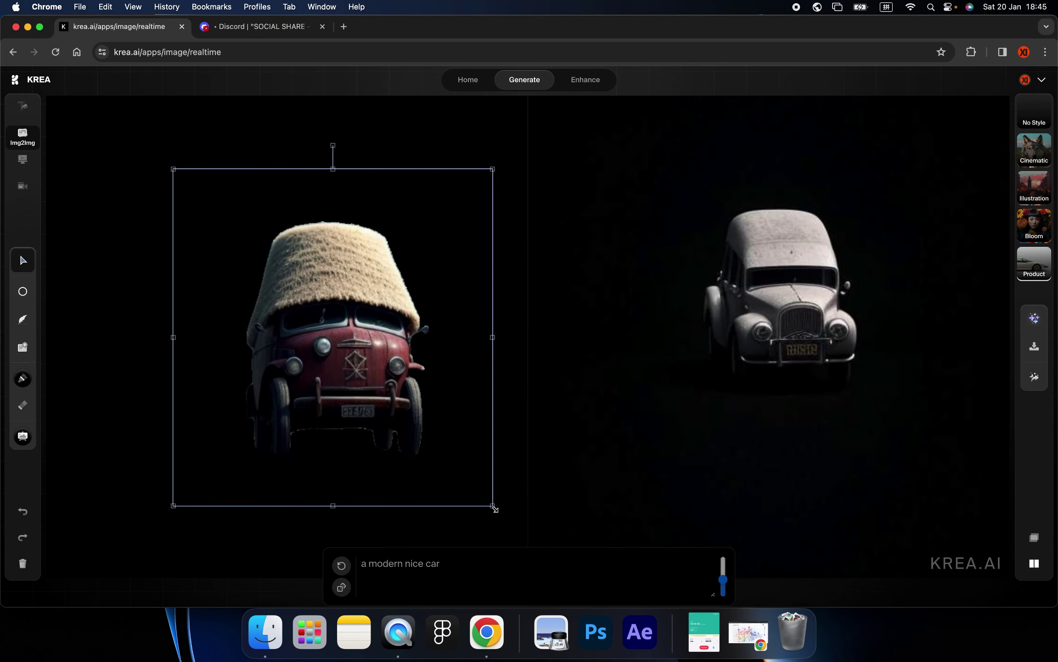
pyautogui.moveTo(352, 378); pyautogui.dragTo(339, 379)
pyautogui.click(134, 406)
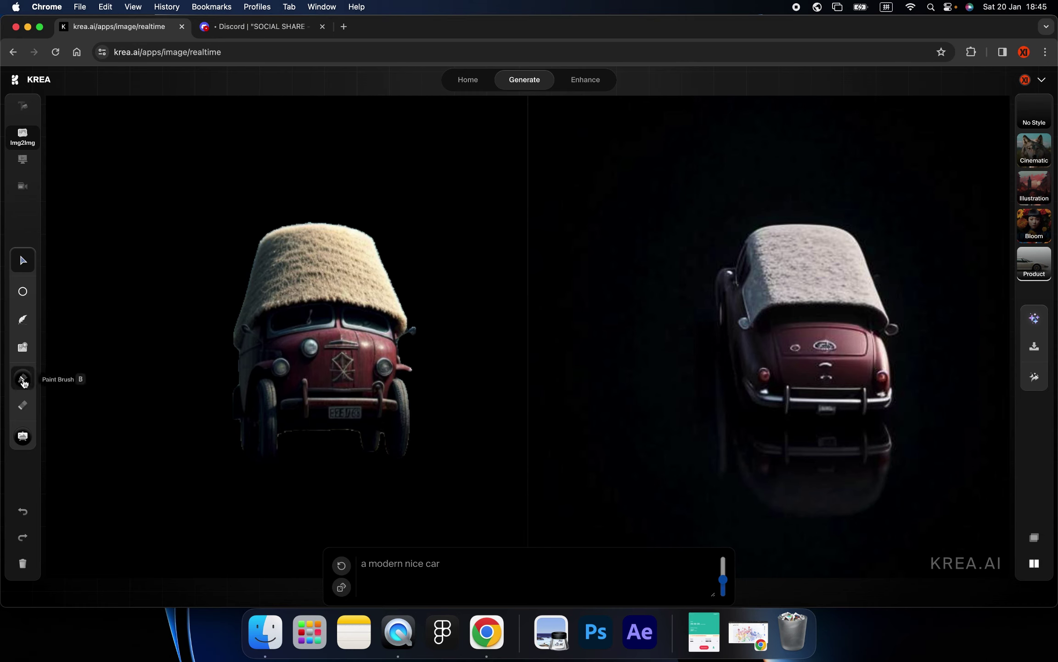
pyautogui.click(22, 379)
# Paint red wing strokes on both sides of the car and raise the AI strength slightly
pyautogui.click(130, 253)
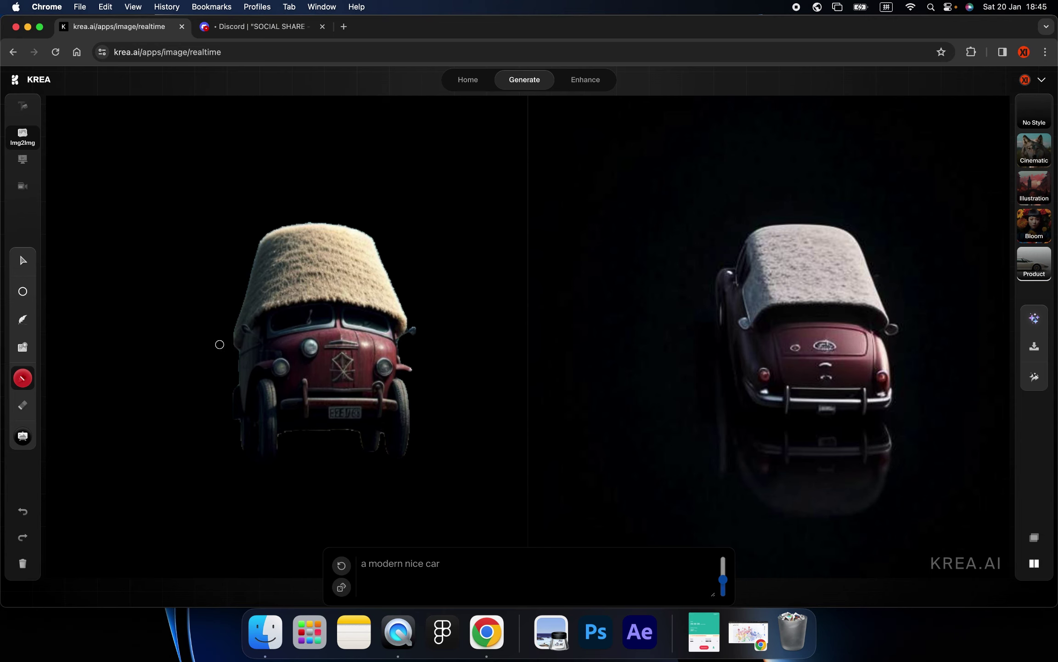
pyautogui.moveTo(244, 343); pyautogui.dragTo(234, 398)
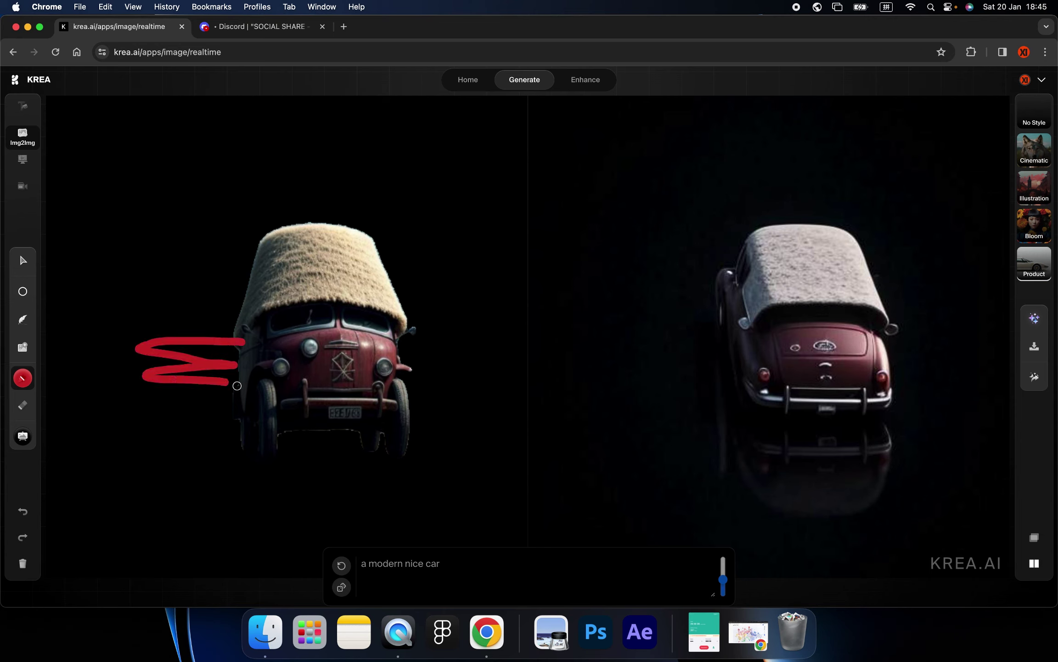
pyautogui.moveTo(404, 341); pyautogui.dragTo(415, 403)
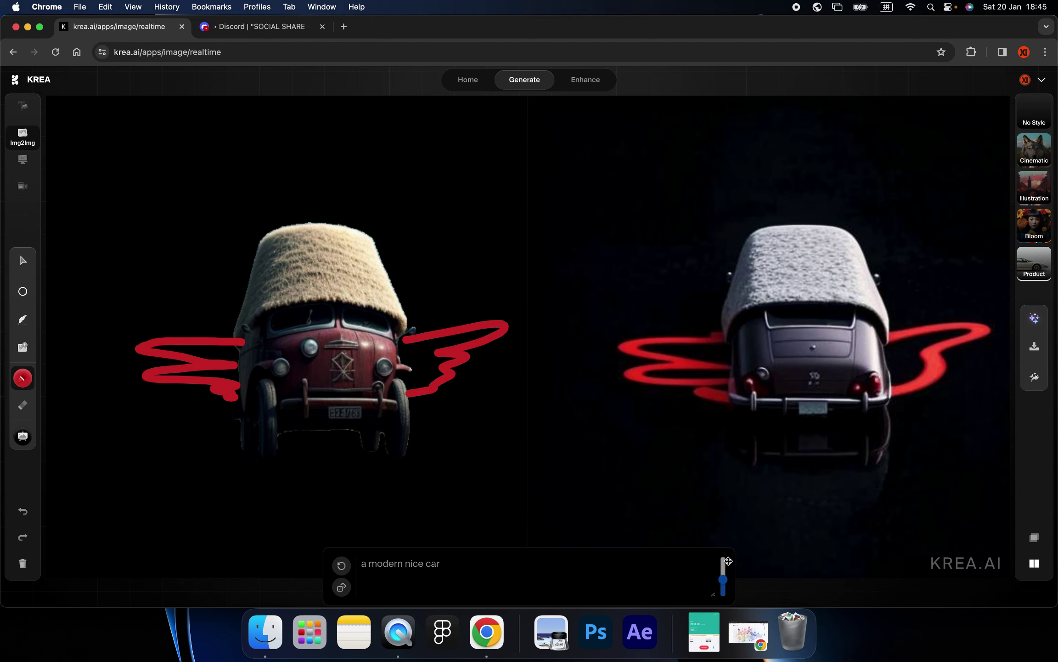
pyautogui.moveTo(724, 579); pyautogui.dragTo(724, 576)
pyautogui.click(474, 560)
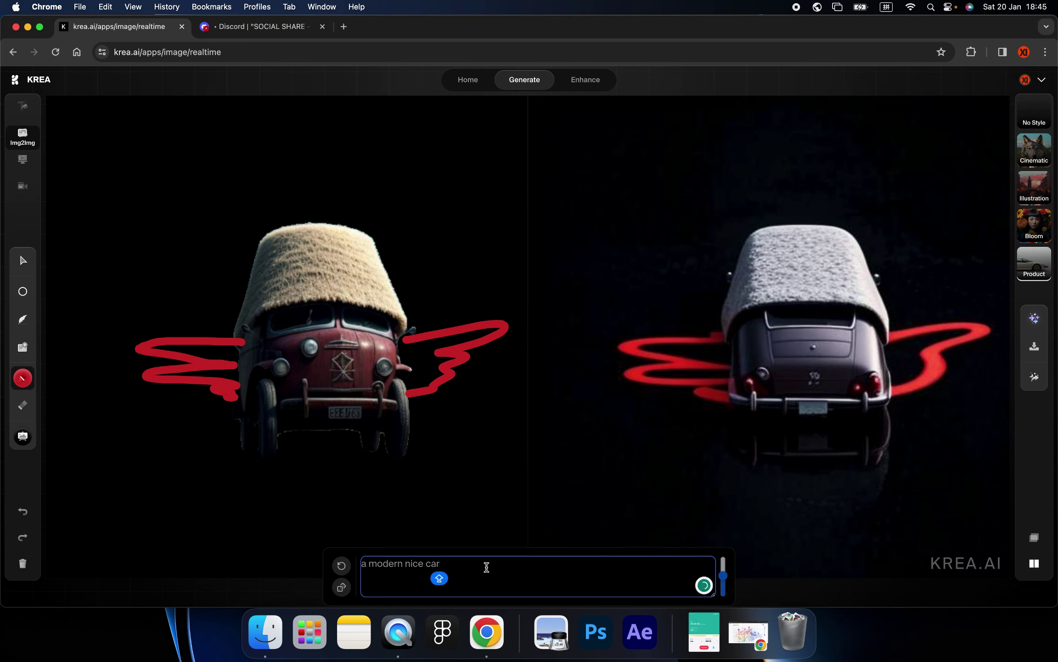
# Append 'with wings' to the prompt, making it 'a modern nice car with wings', and lower AI Strength slightly
pyautogui.write('with wings')
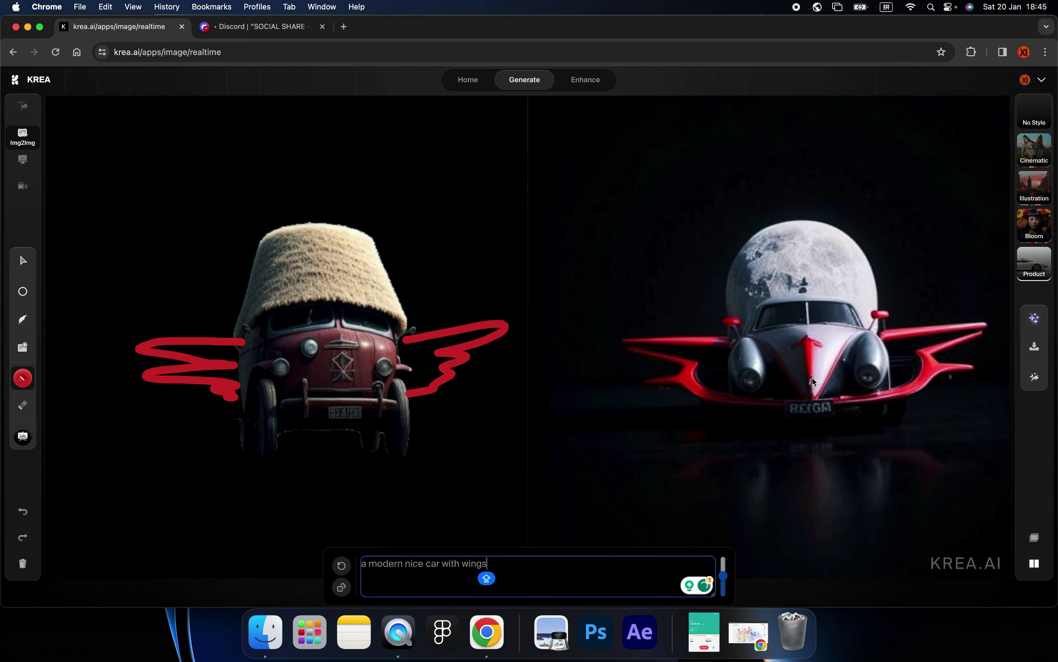
pyautogui.click(723, 580)
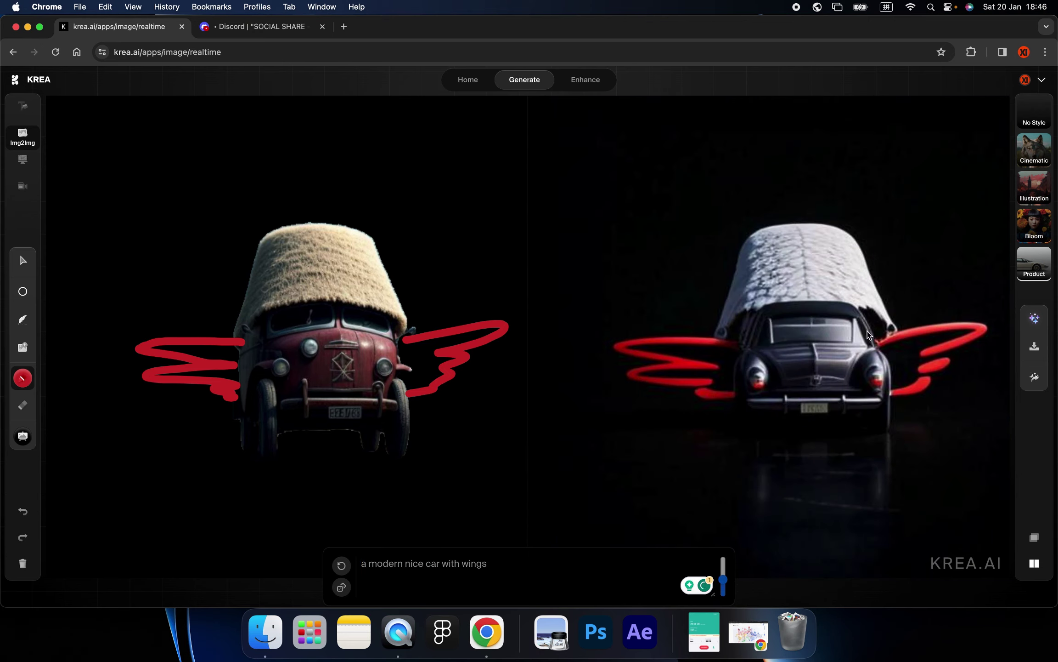
pyautogui.click(1035, 318)
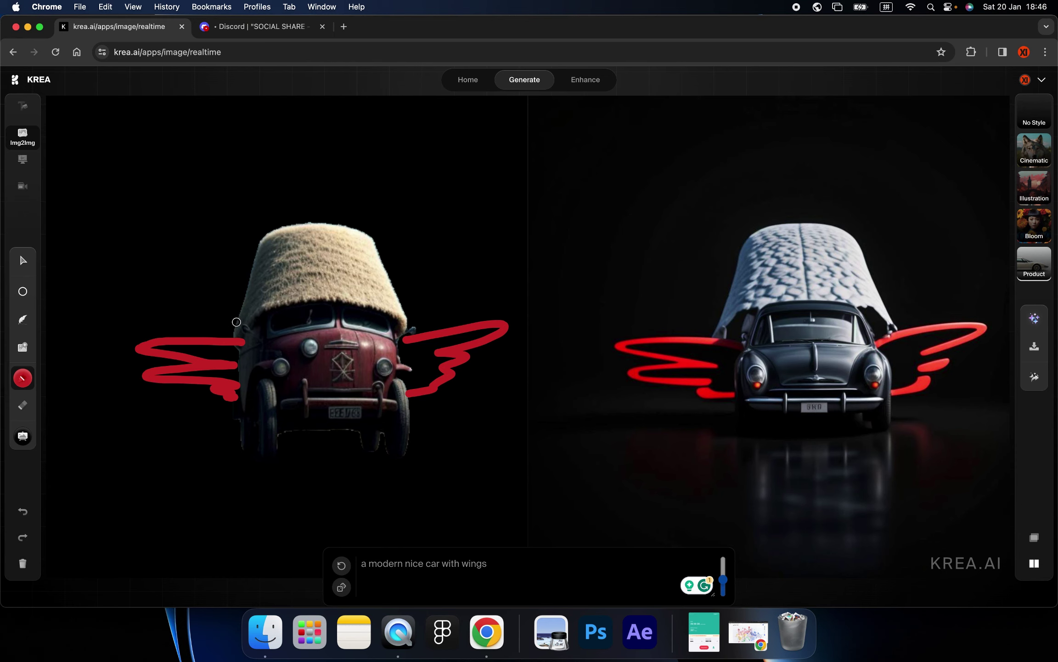
pyautogui.click(23, 260)
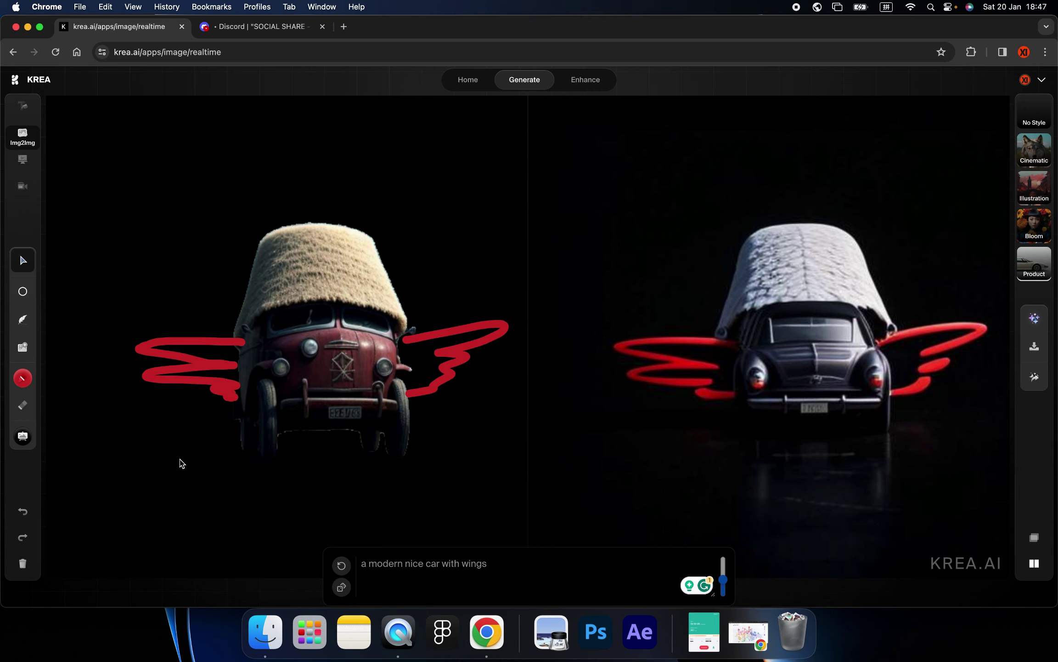
pyautogui.click(21, 565)
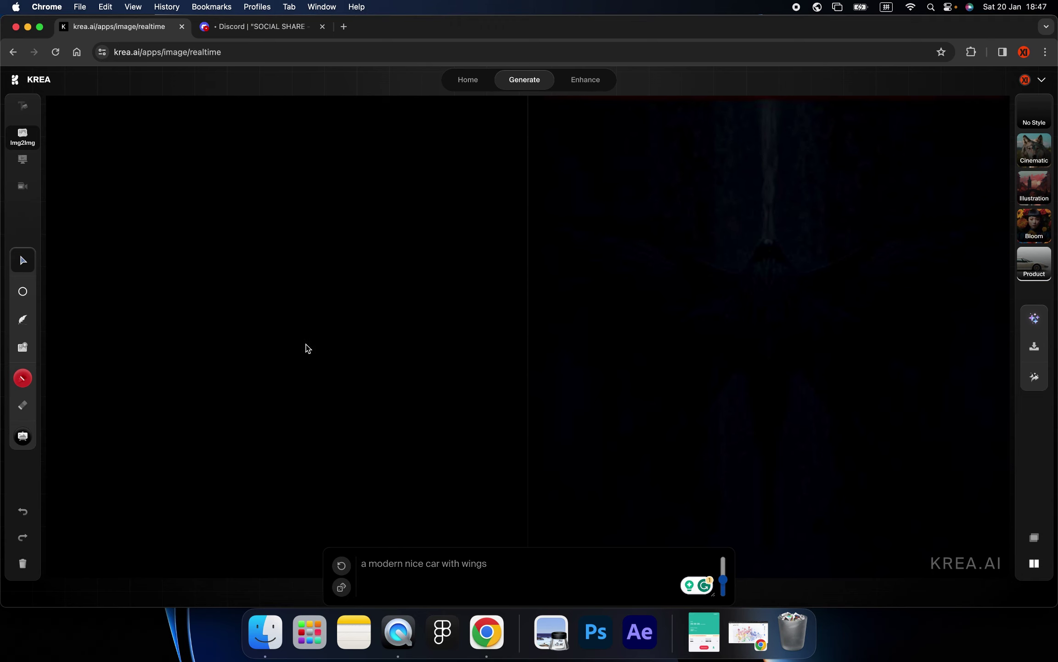
pyautogui.press('super+z')
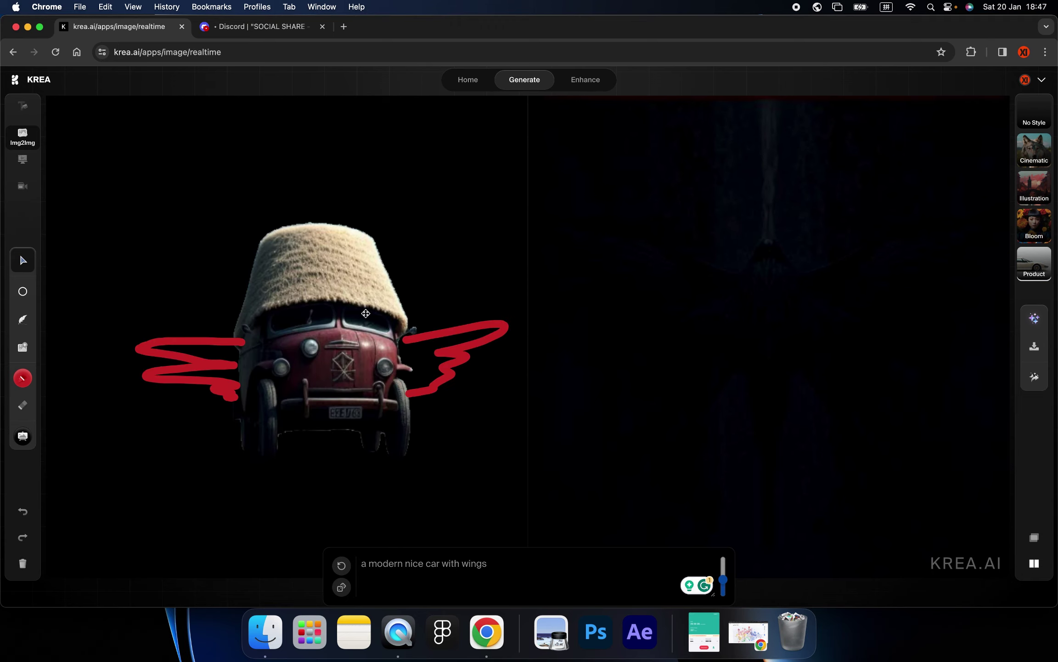